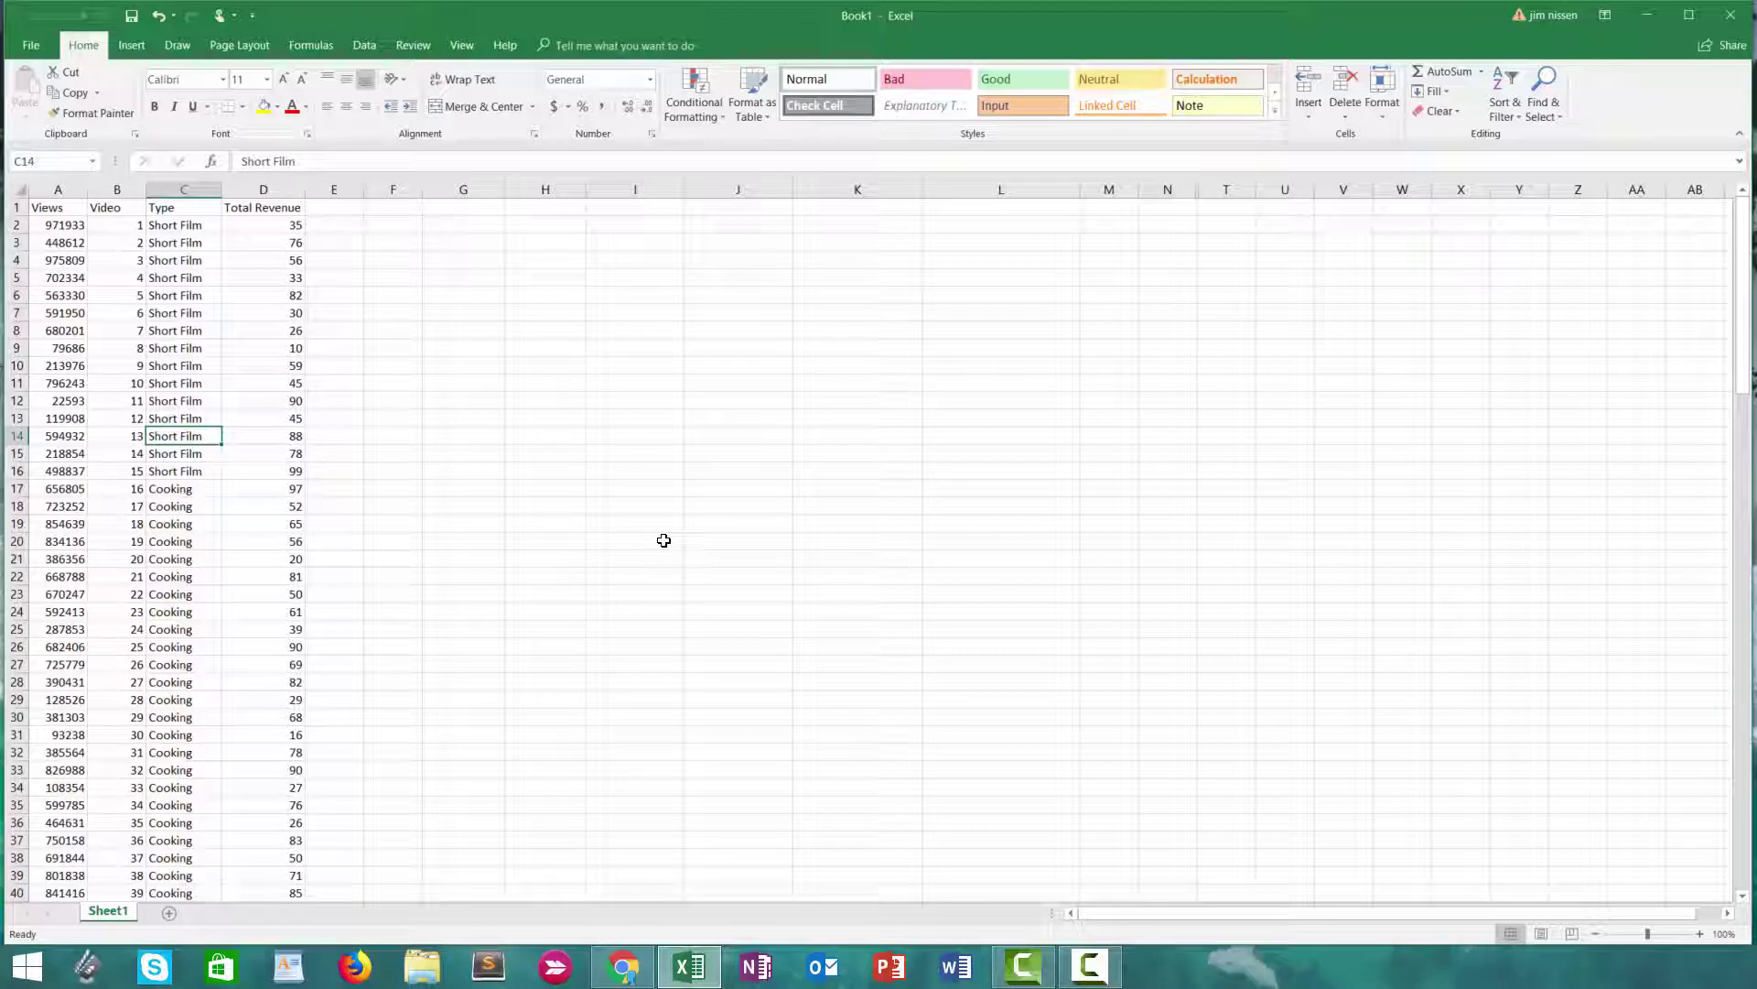
Start a PivotTable from the A1:D140 video data with cell G3 on the existing worksheet as its destination.
left_click(160, 339)
left_click(130, 45)
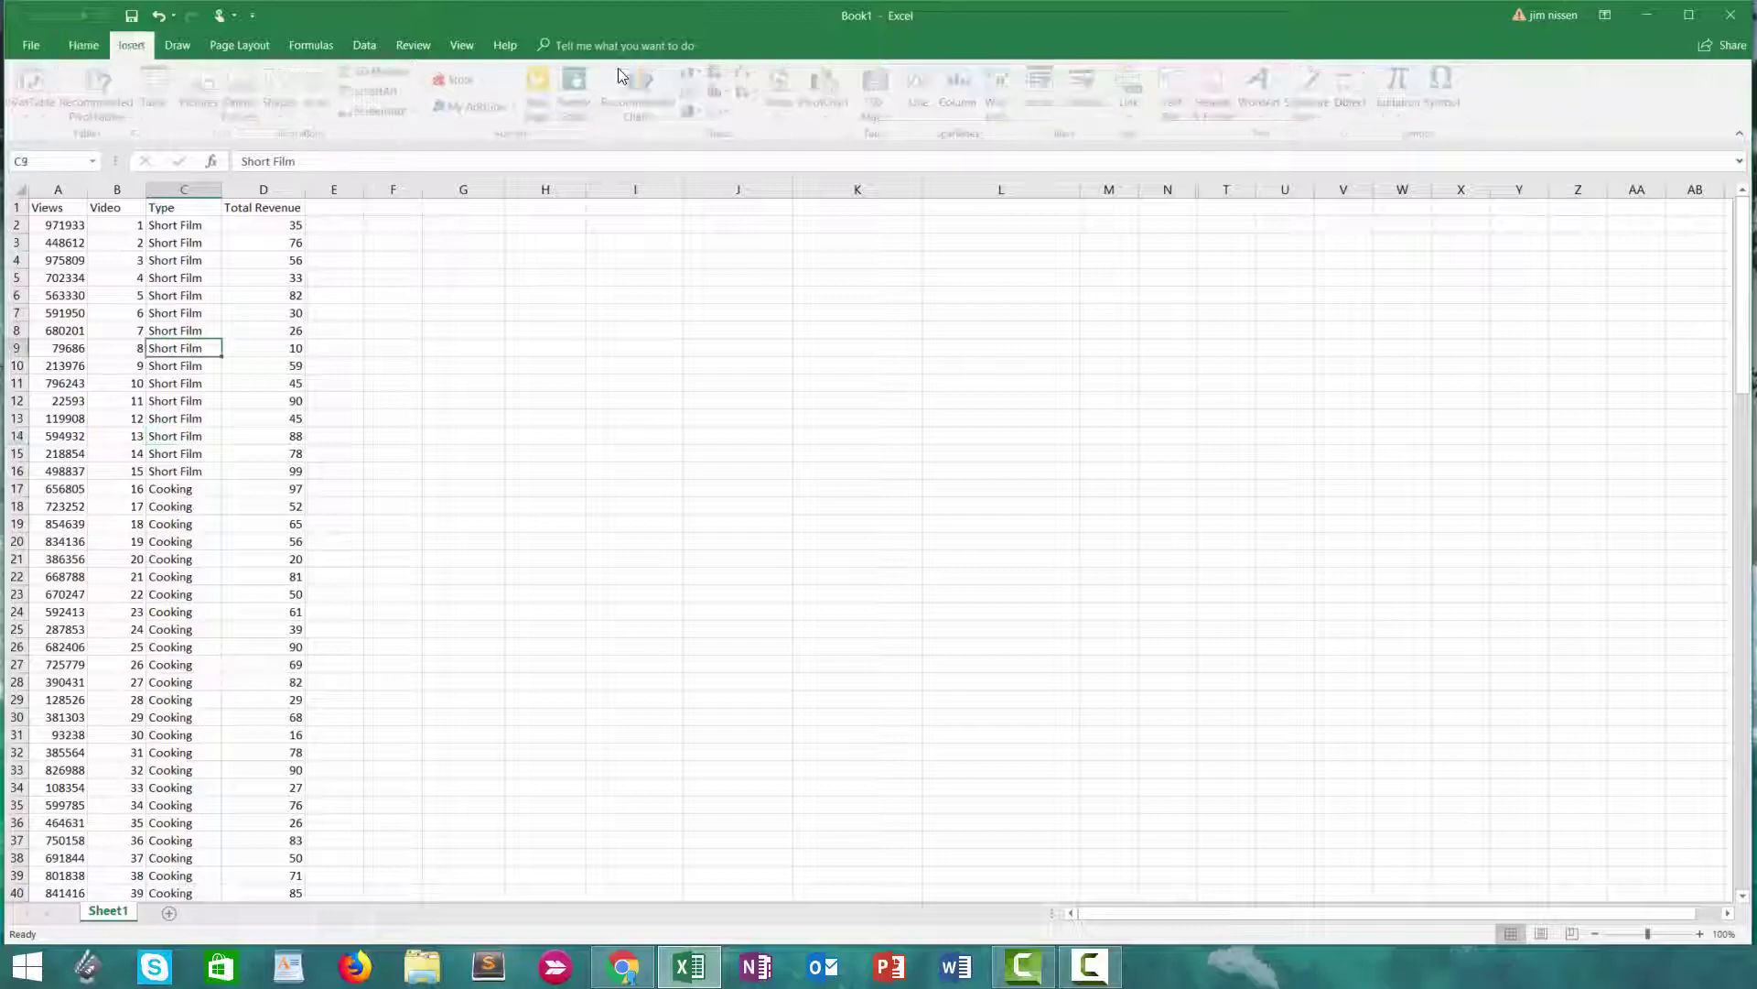
left_click(34, 87)
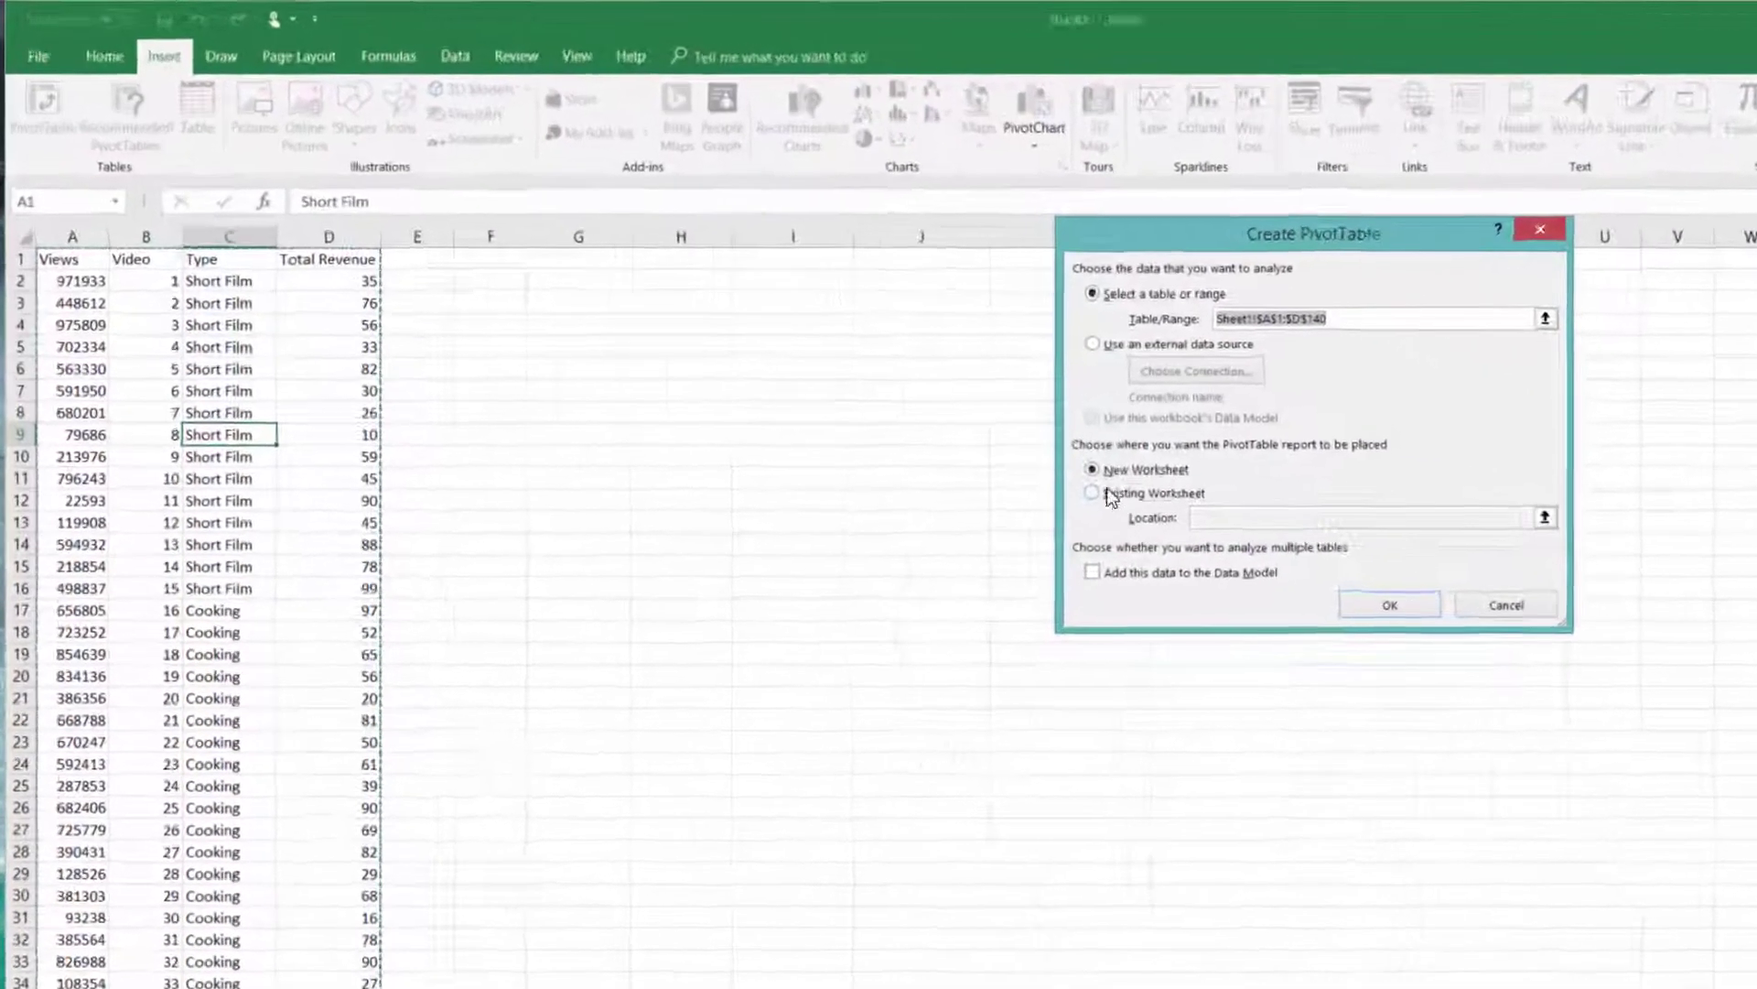
left_click(1107, 495)
left_click(1545, 517)
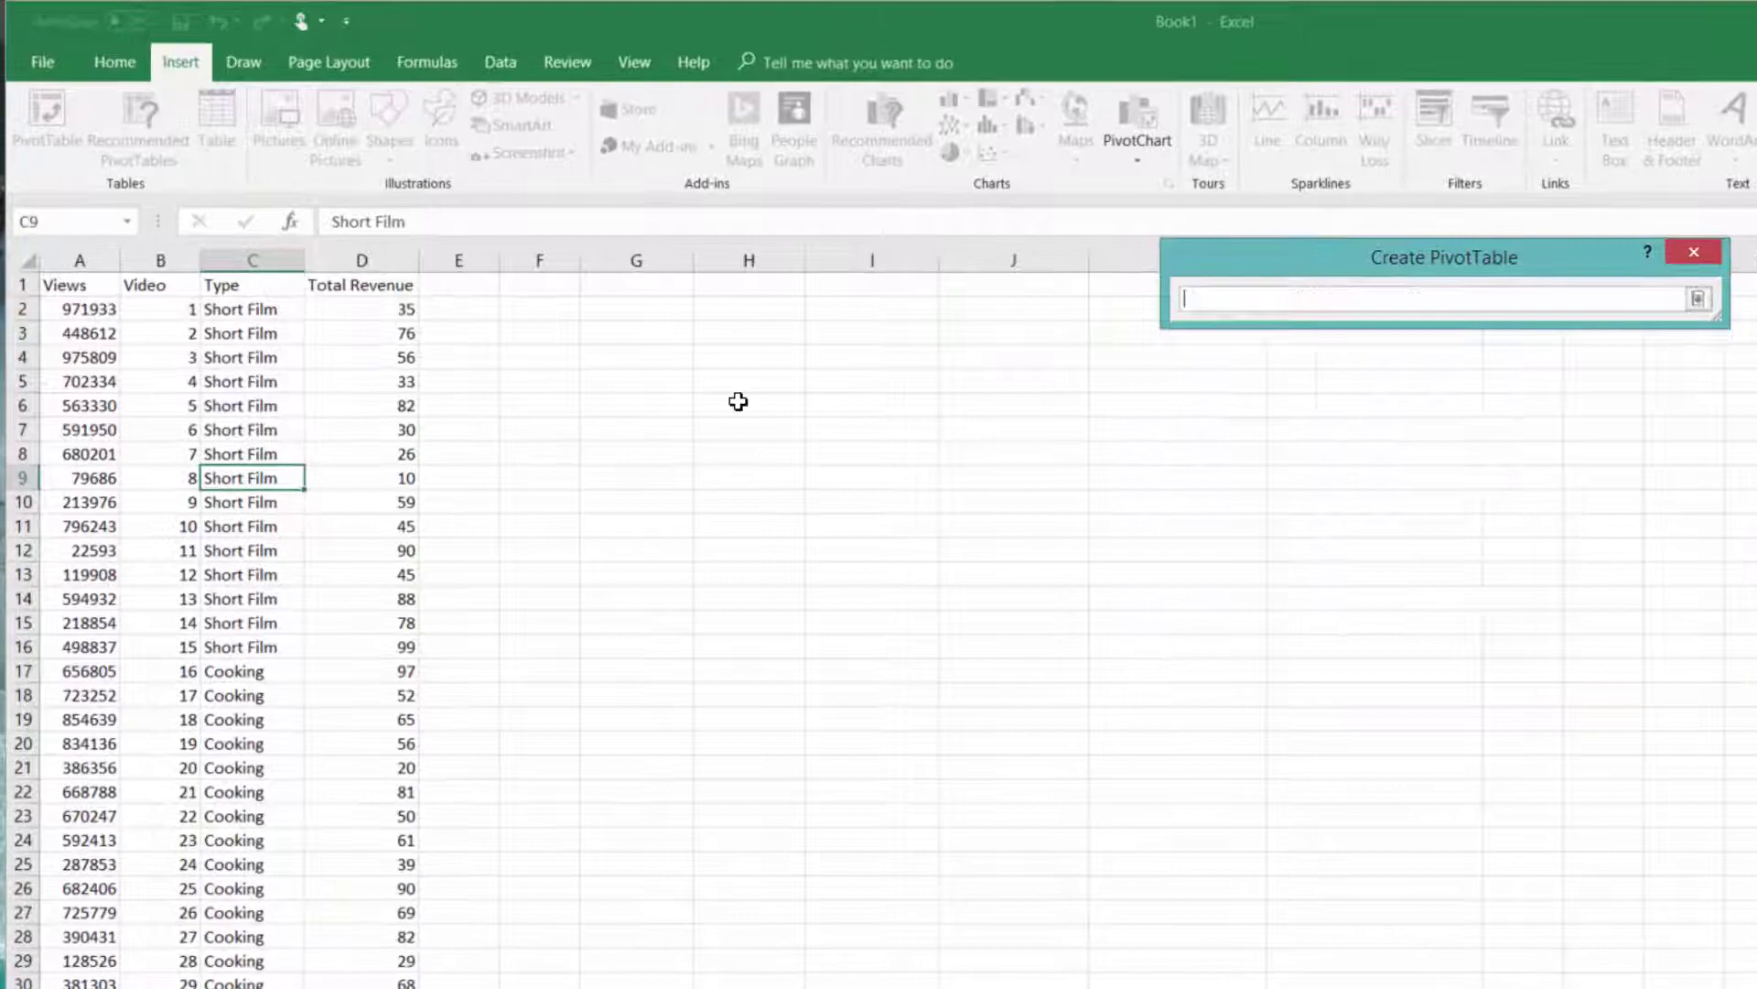
left_click(600, 307)
key("Return")
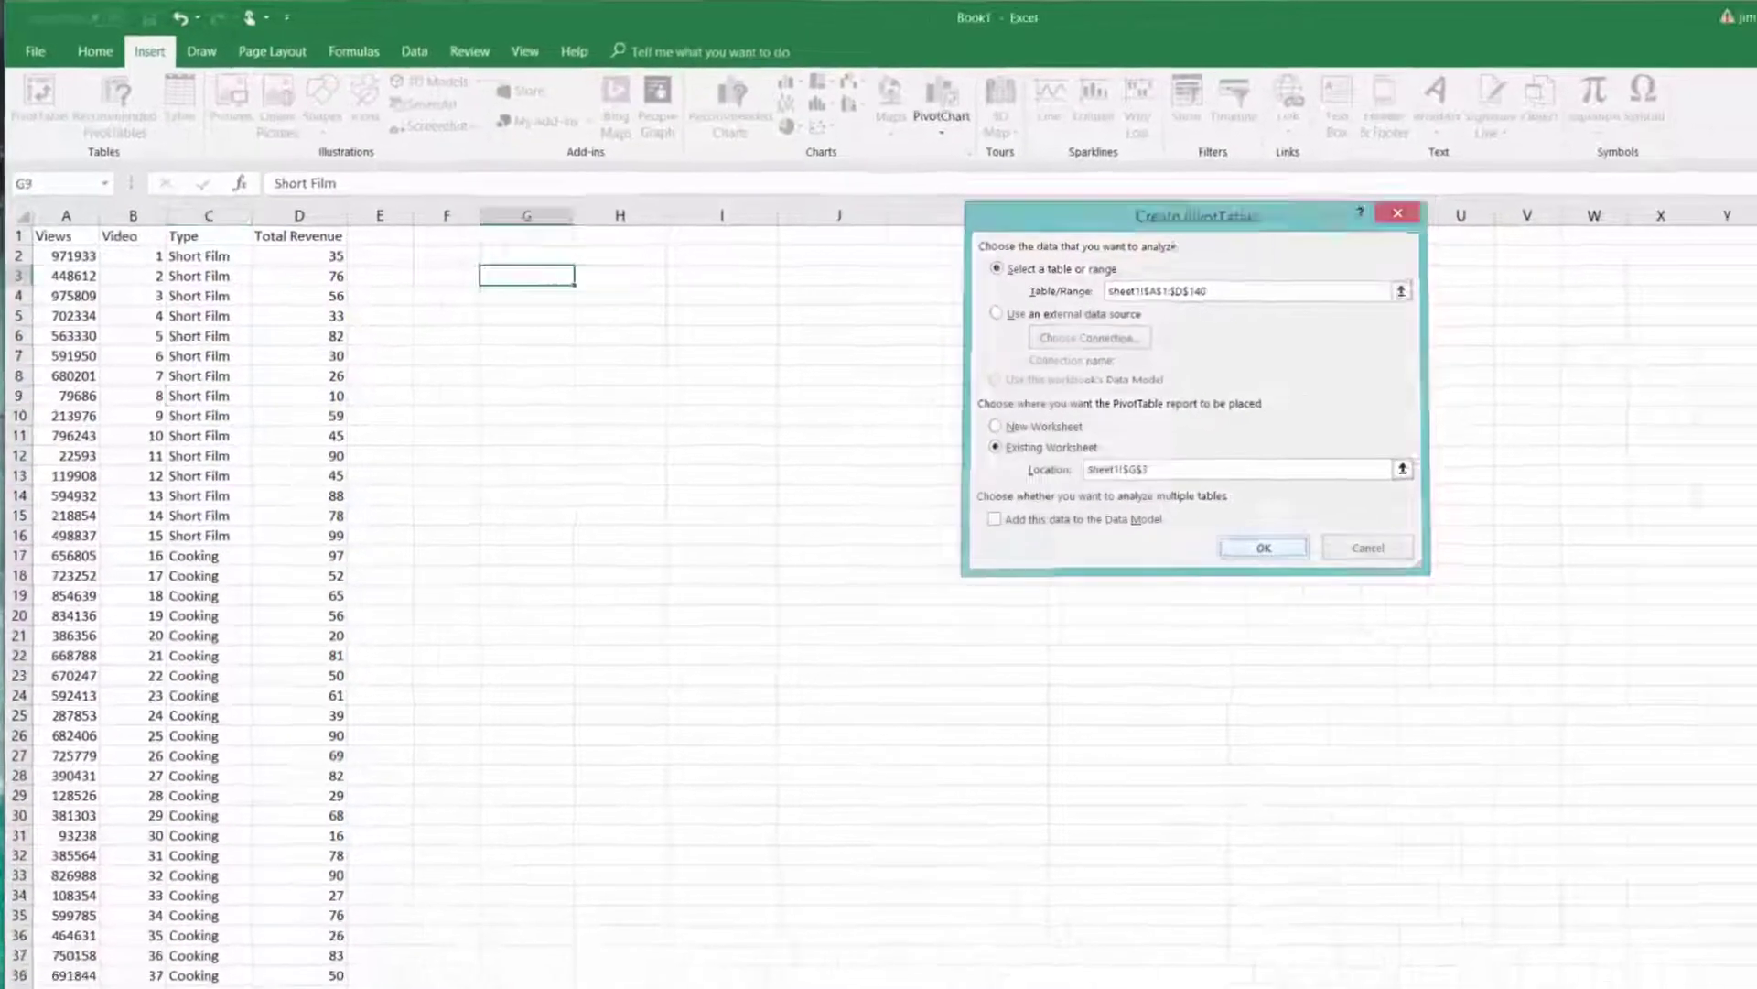
Create the PivotTable, put Views in Values as Sum of Views and Type in Rows.
left_click(1473, 640)
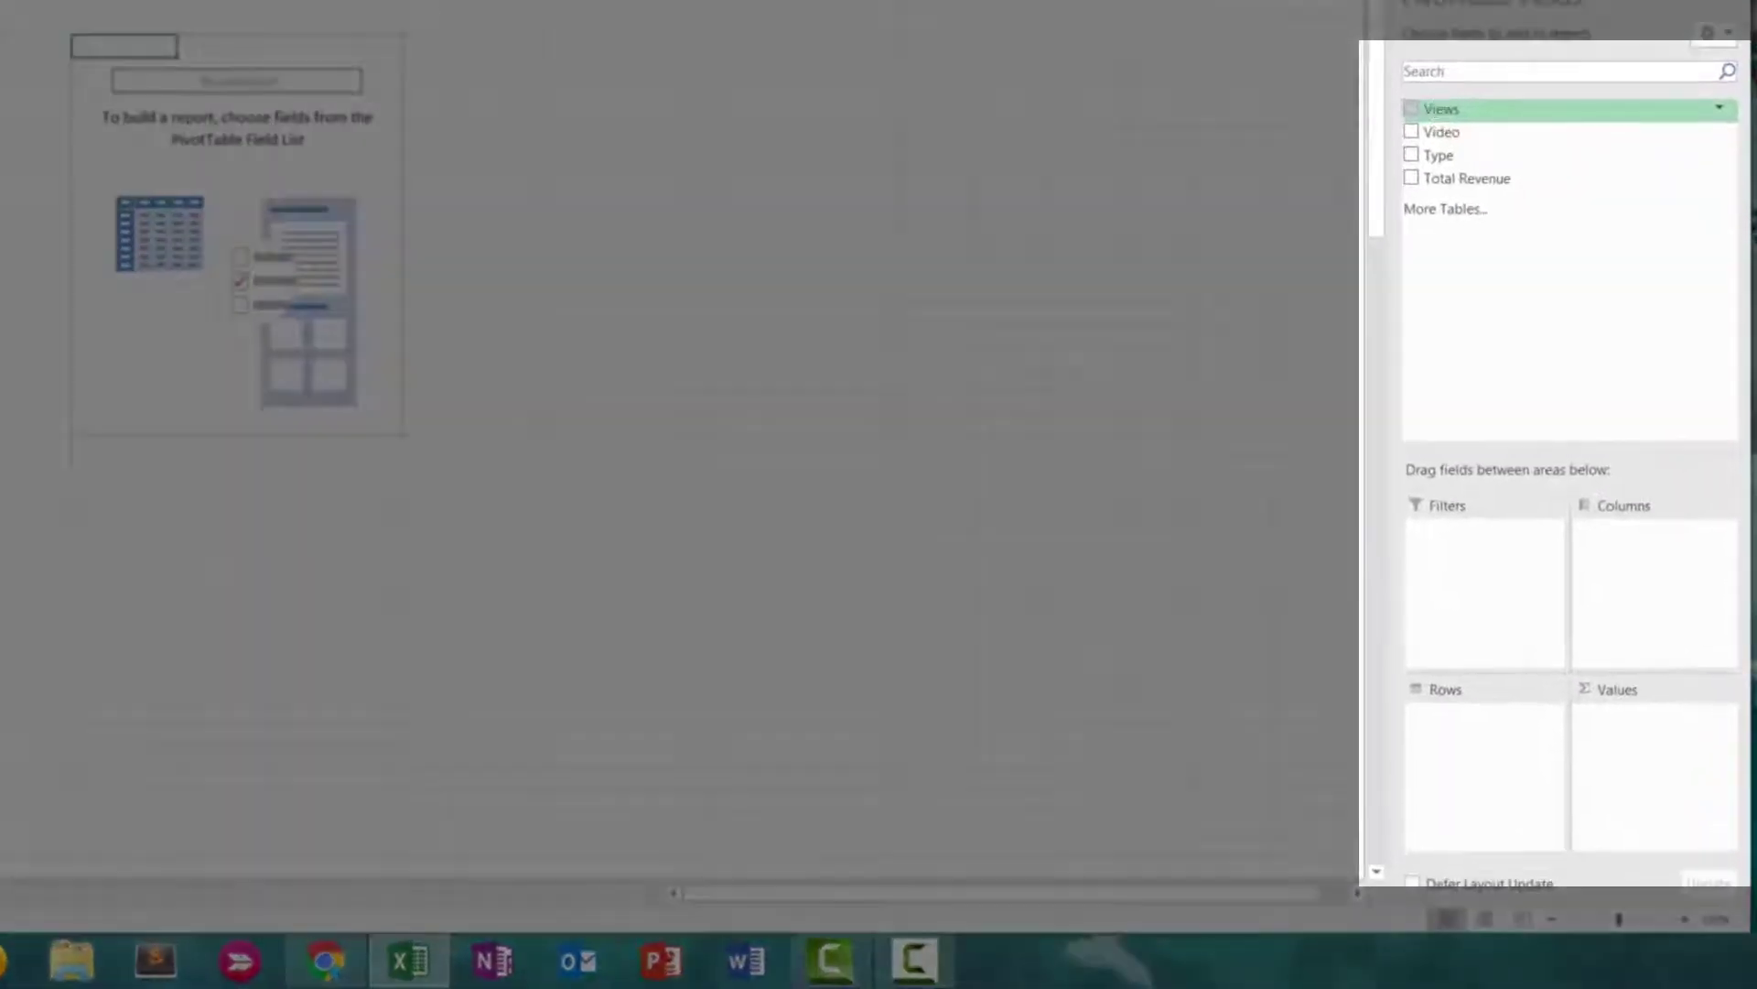
left_click_drag(1467, 192, 1633, 760)
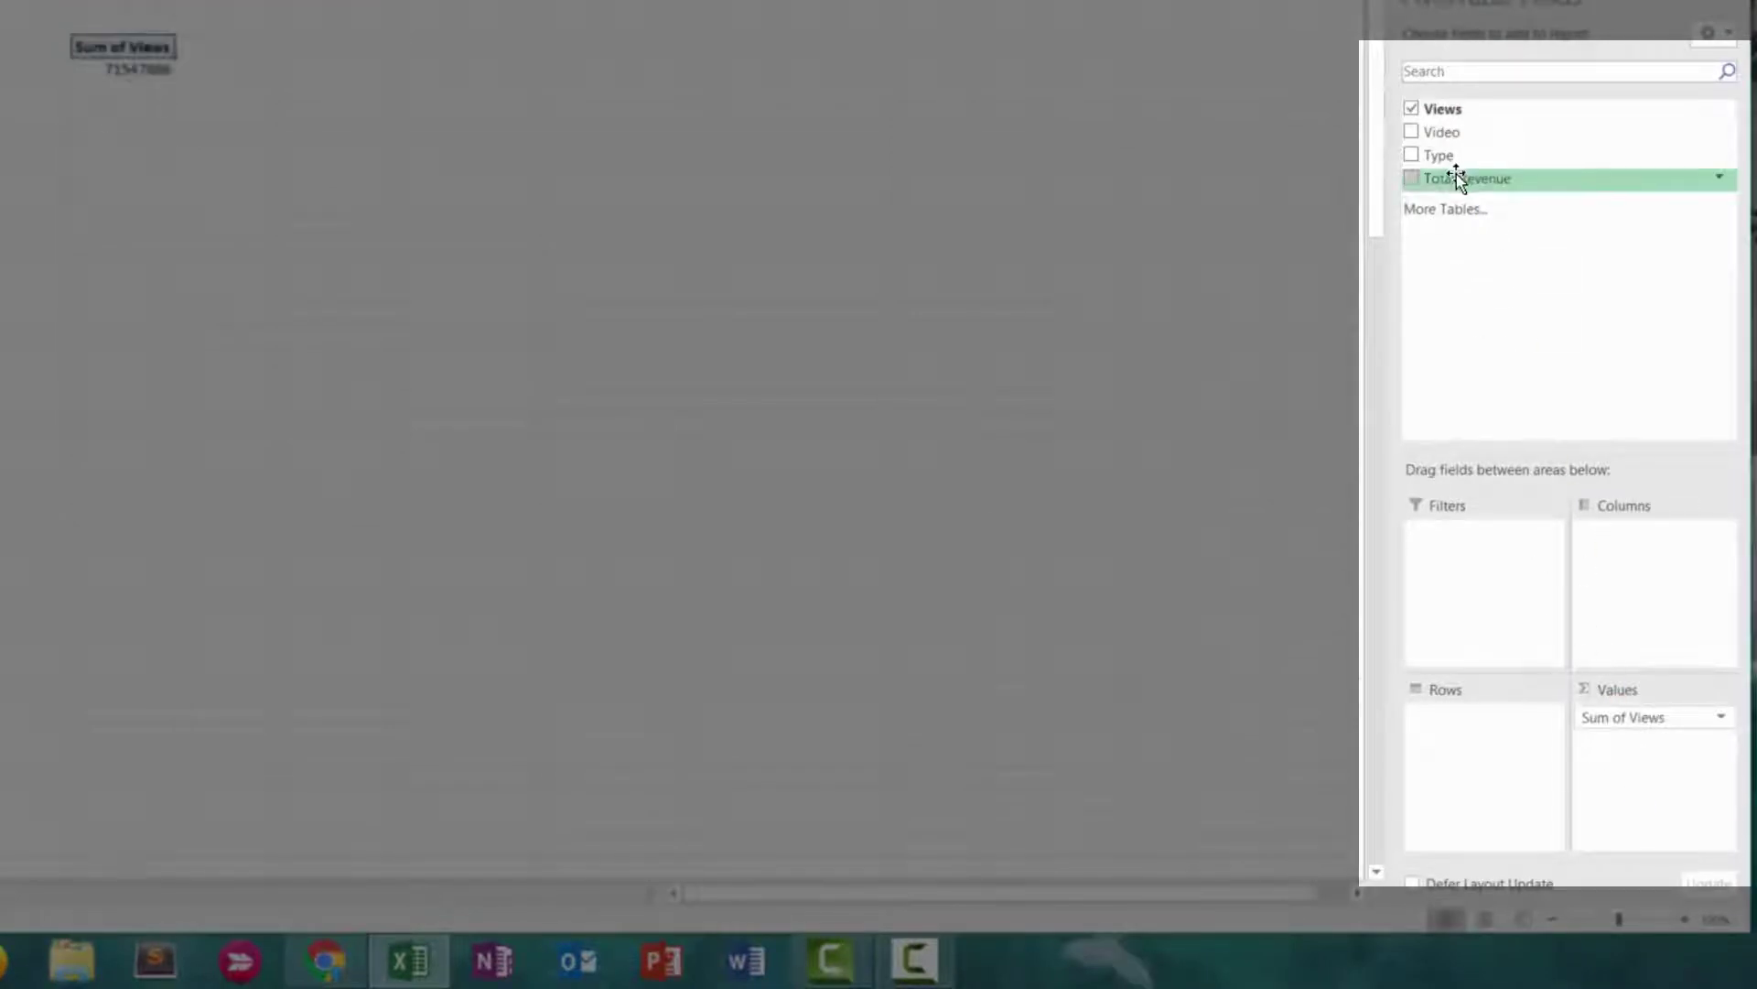
left_click_drag(1439, 155, 1476, 801)
left_click(381, 223)
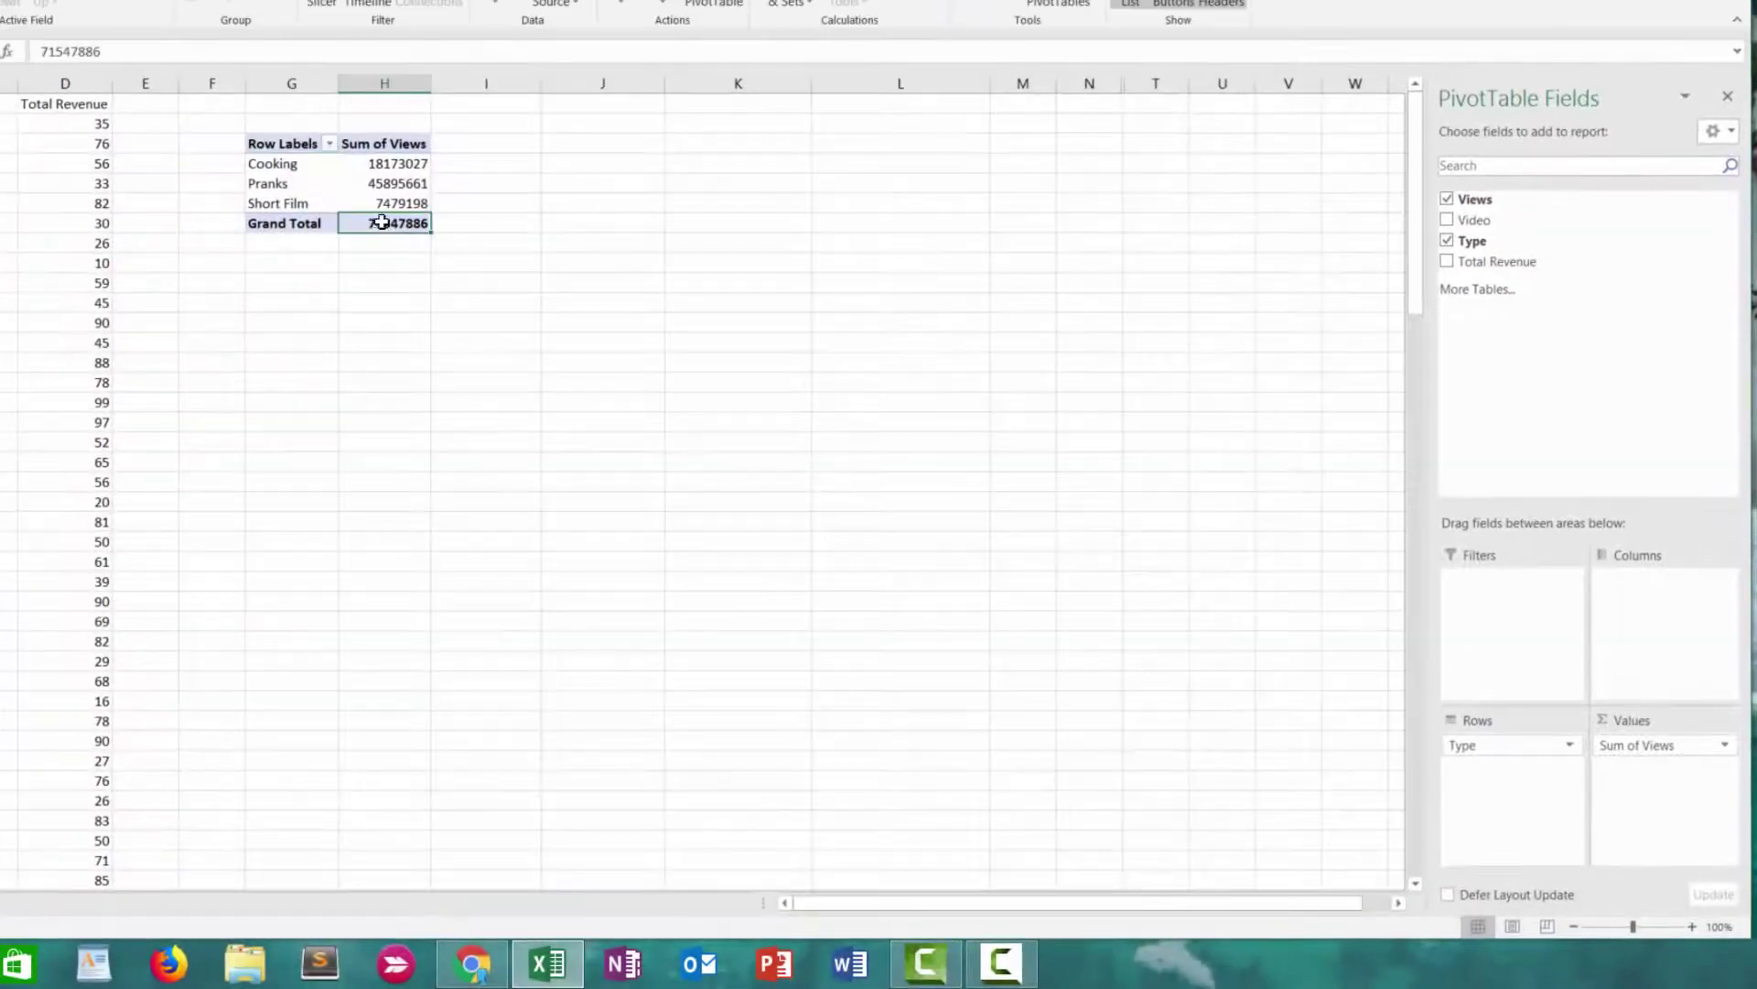
Format the Sum of Views totals with Comma Style and no decimal places.
left_click_drag(382, 222, 386, 165)
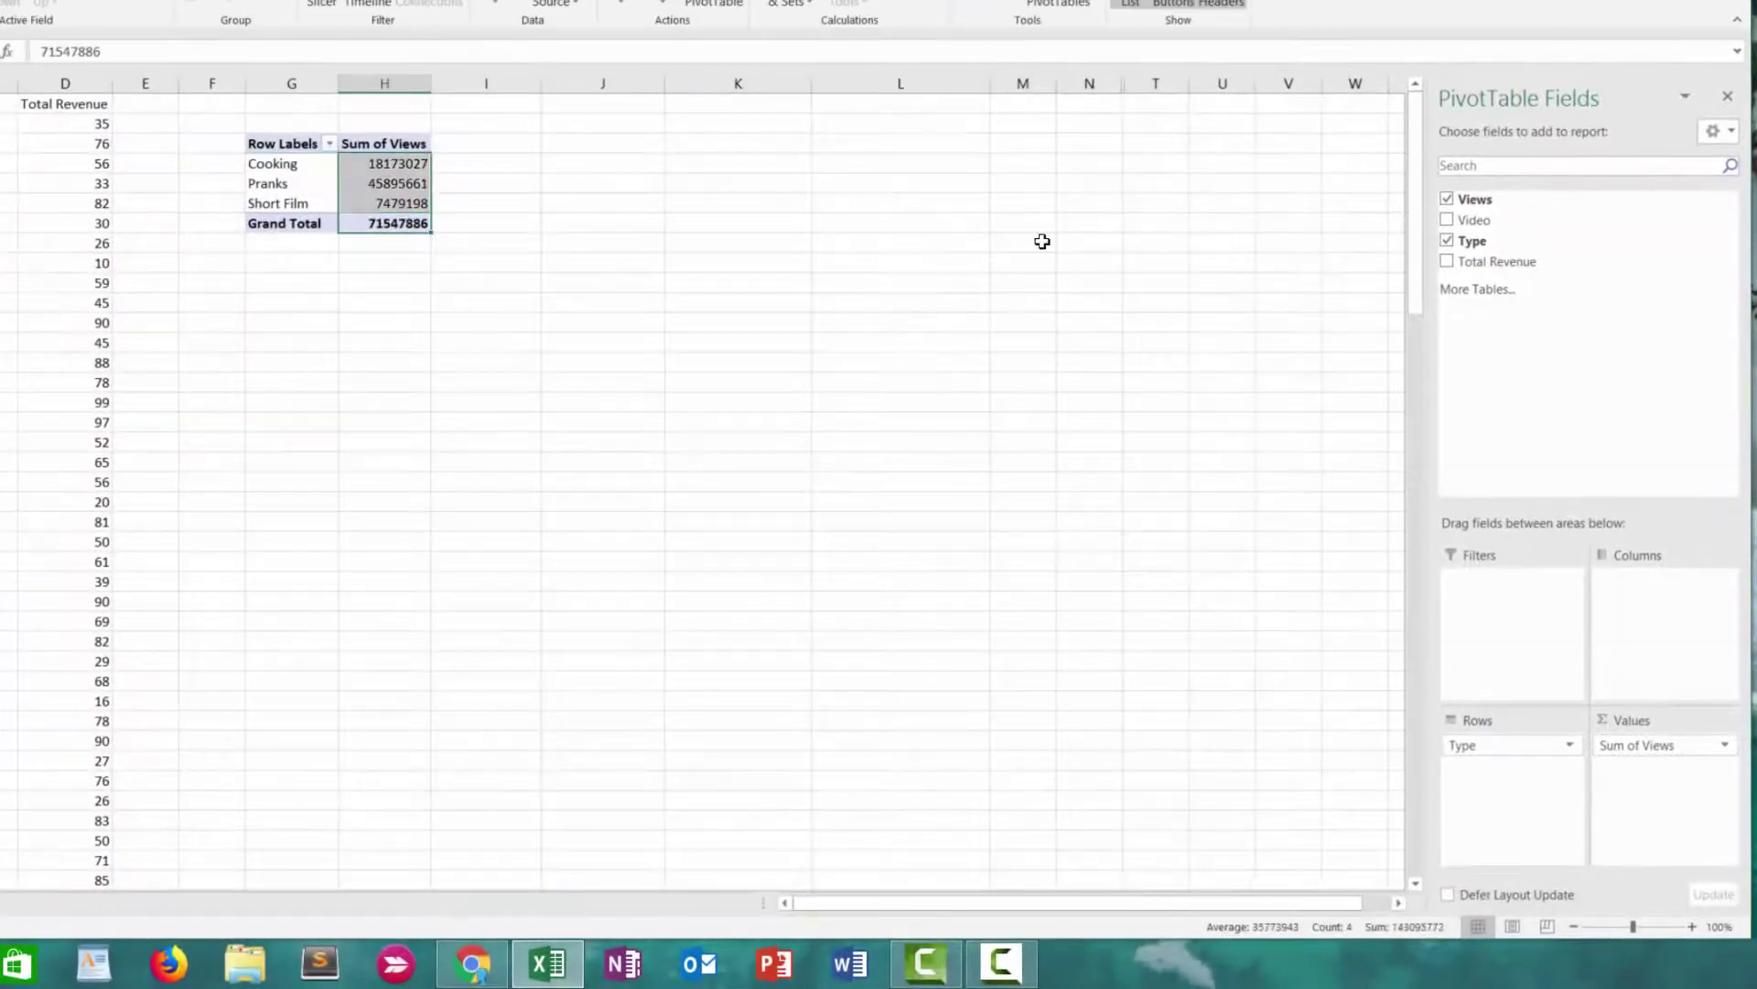
scroll(382, 16, "up", 7)
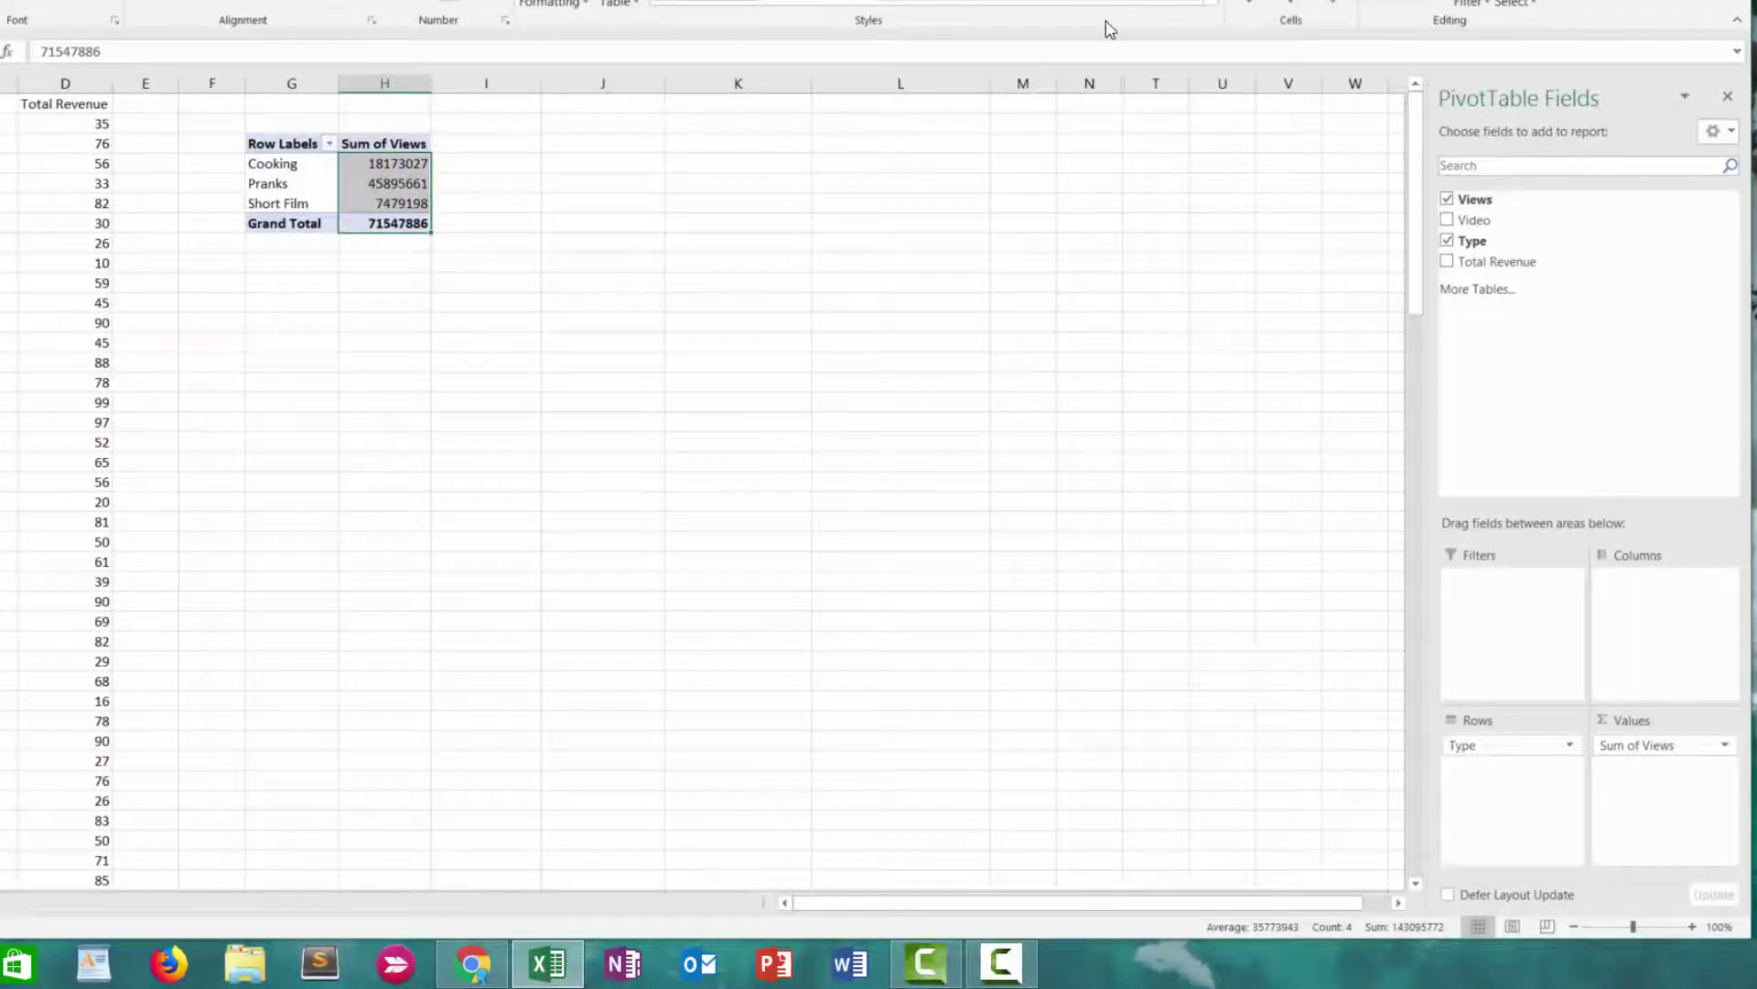
left_click(462, 5)
left_click(501, 6)
left_click(501, 5)
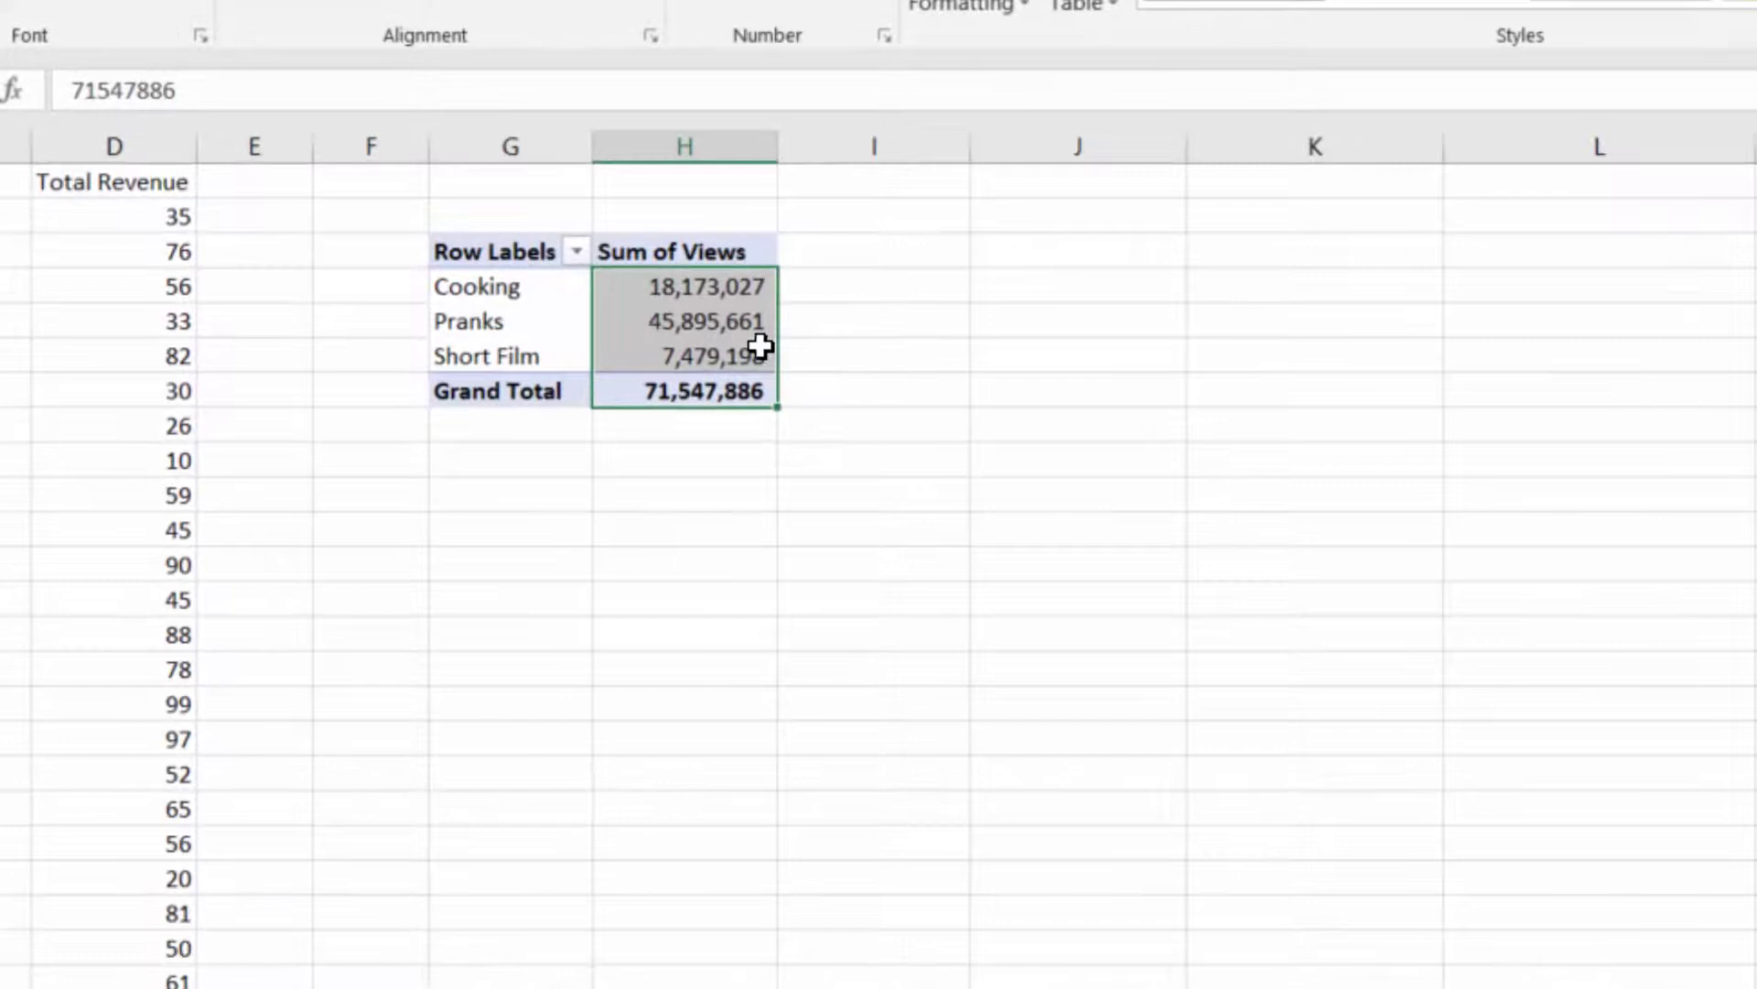
left_click(757, 392)
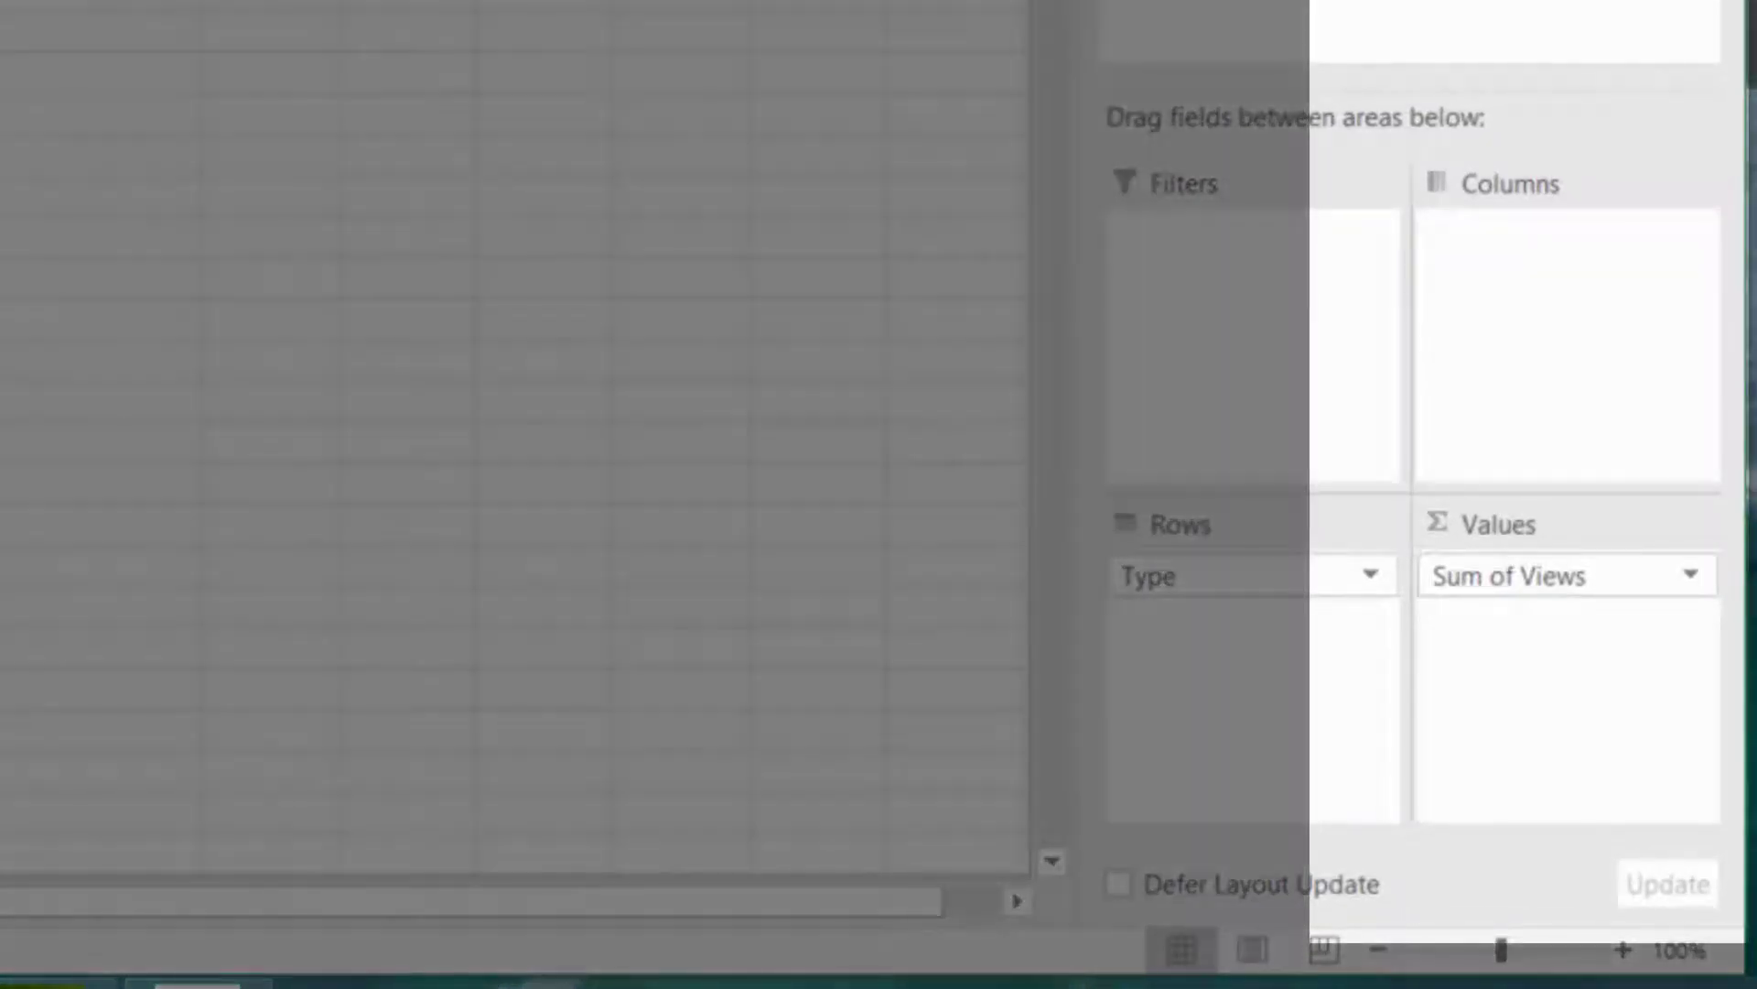
Add Type to Values as Count of Type: Cooking 32, Pranks 92, Short Film 15, total 139.
left_click_drag(1346, 9, 1485, 678)
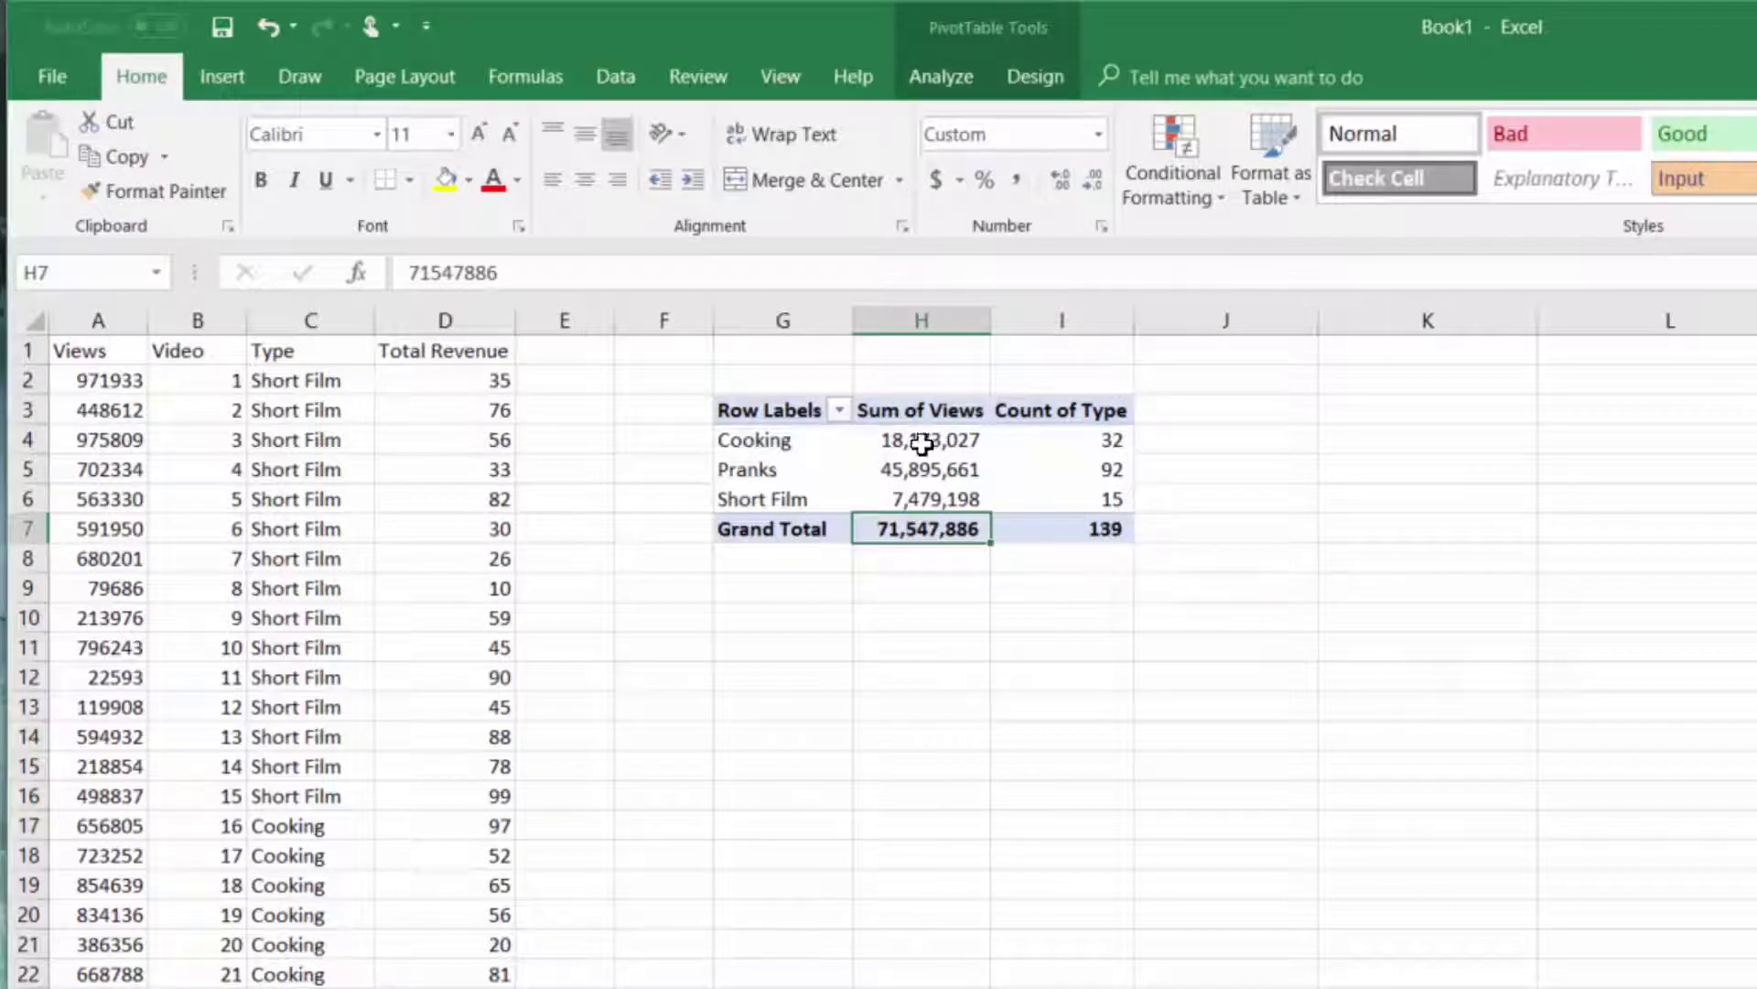
mouse_move(1103, 449)
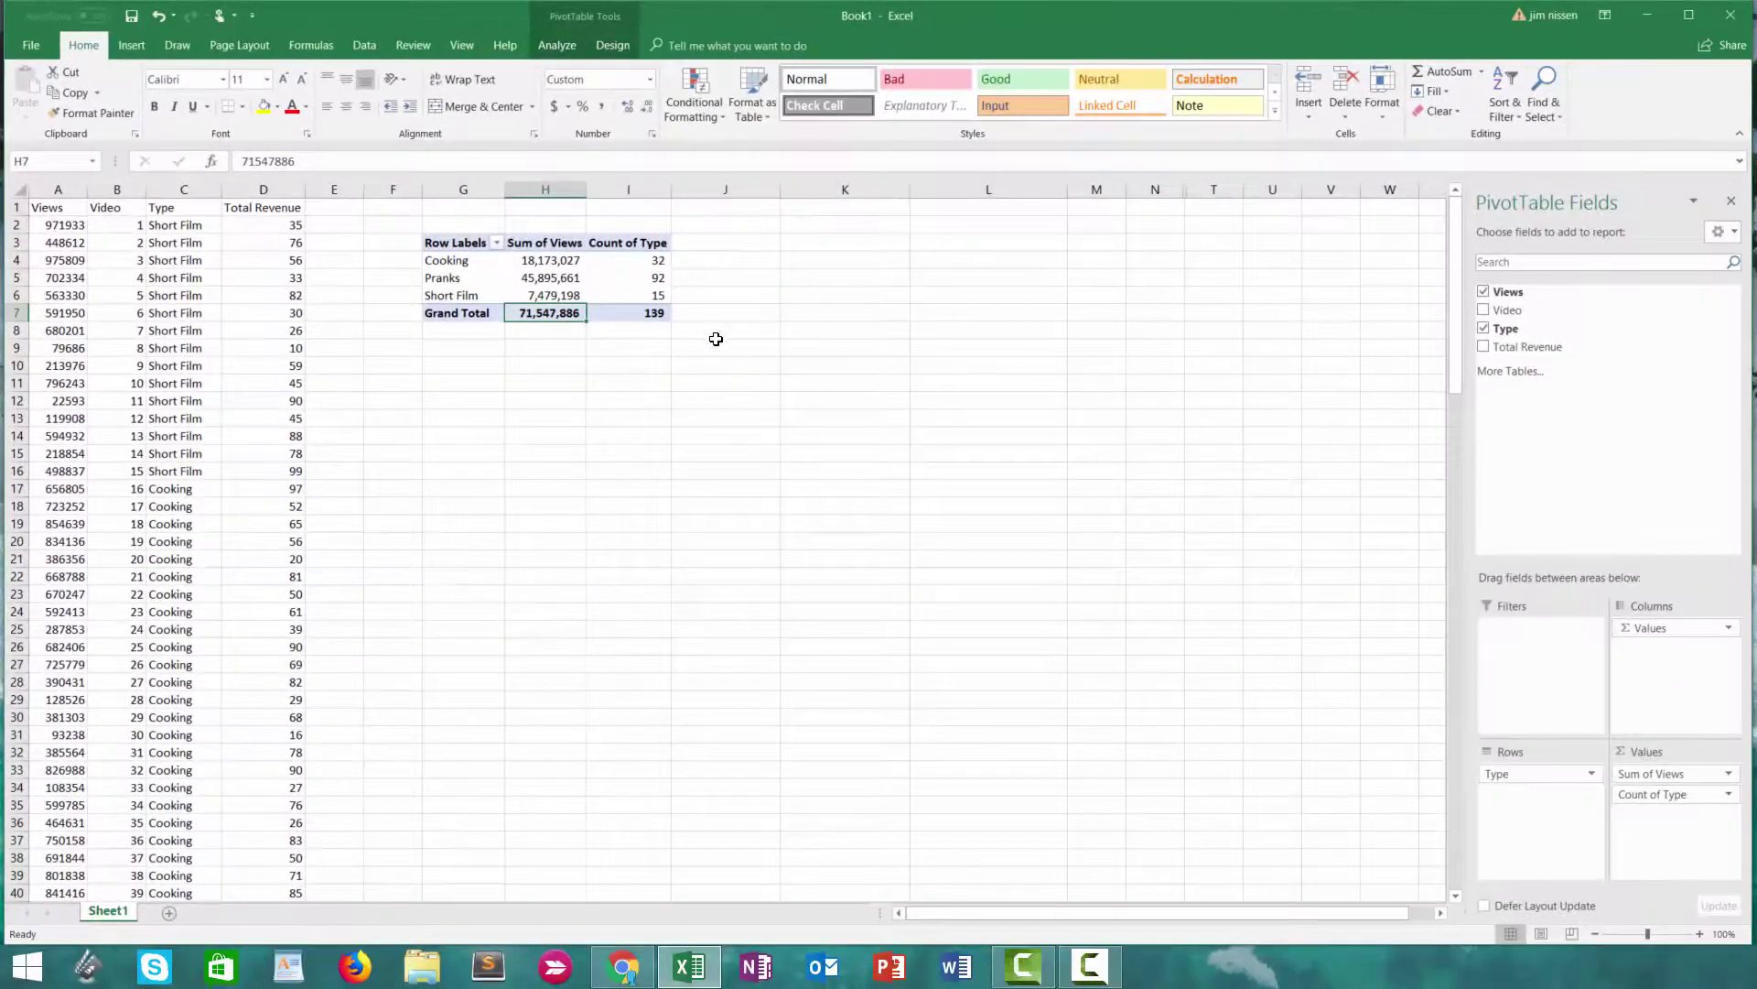
Remove Count of Type and add a second Views field summarized as Count.
left_click_drag(1607, 785, 1430, 426)
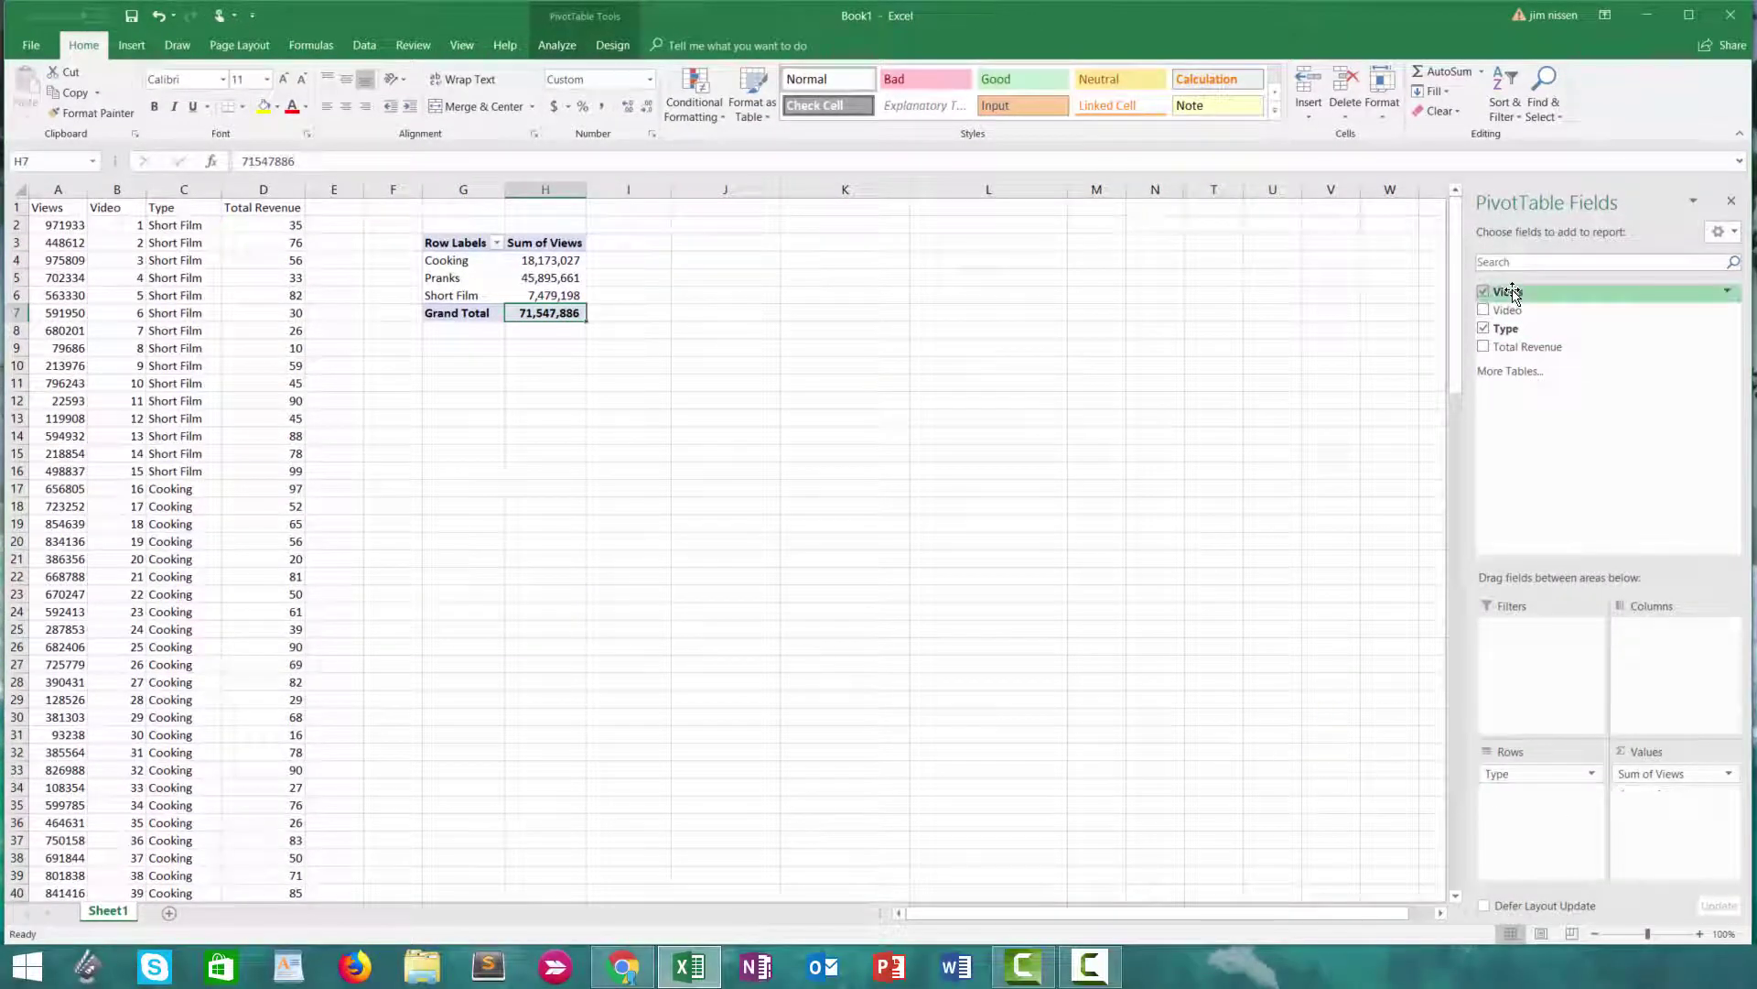
left_click_drag(1510, 293, 1647, 815)
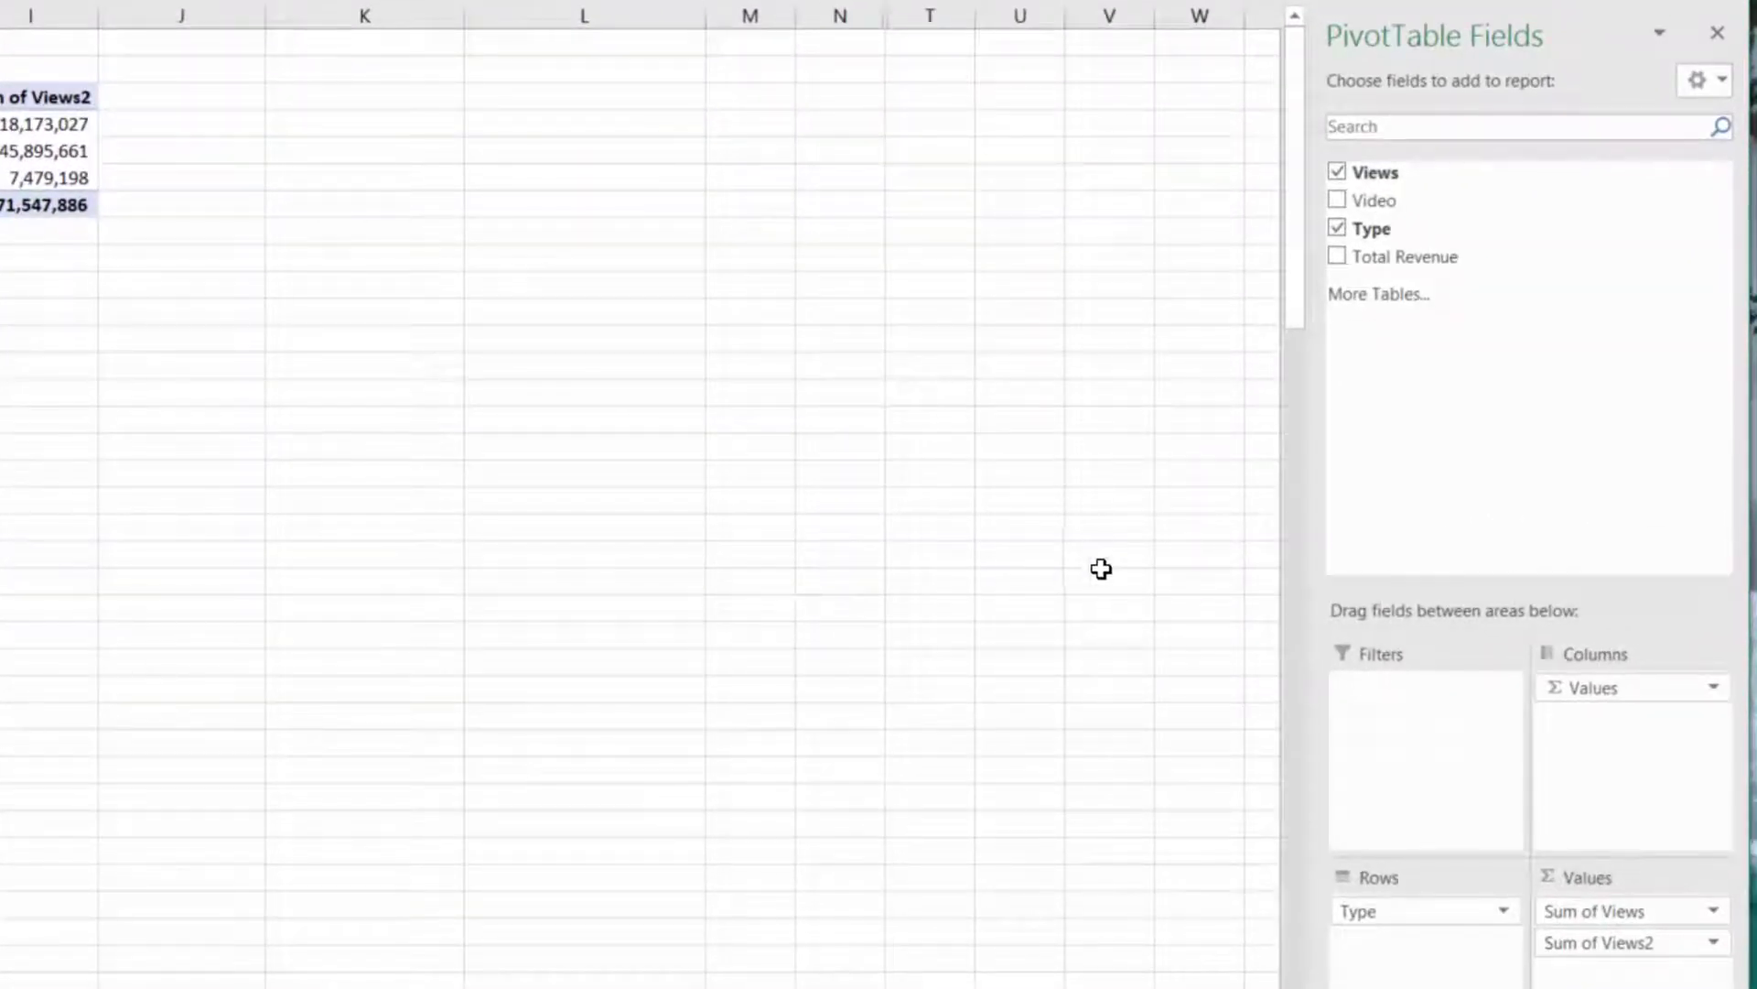
left_click(1714, 943)
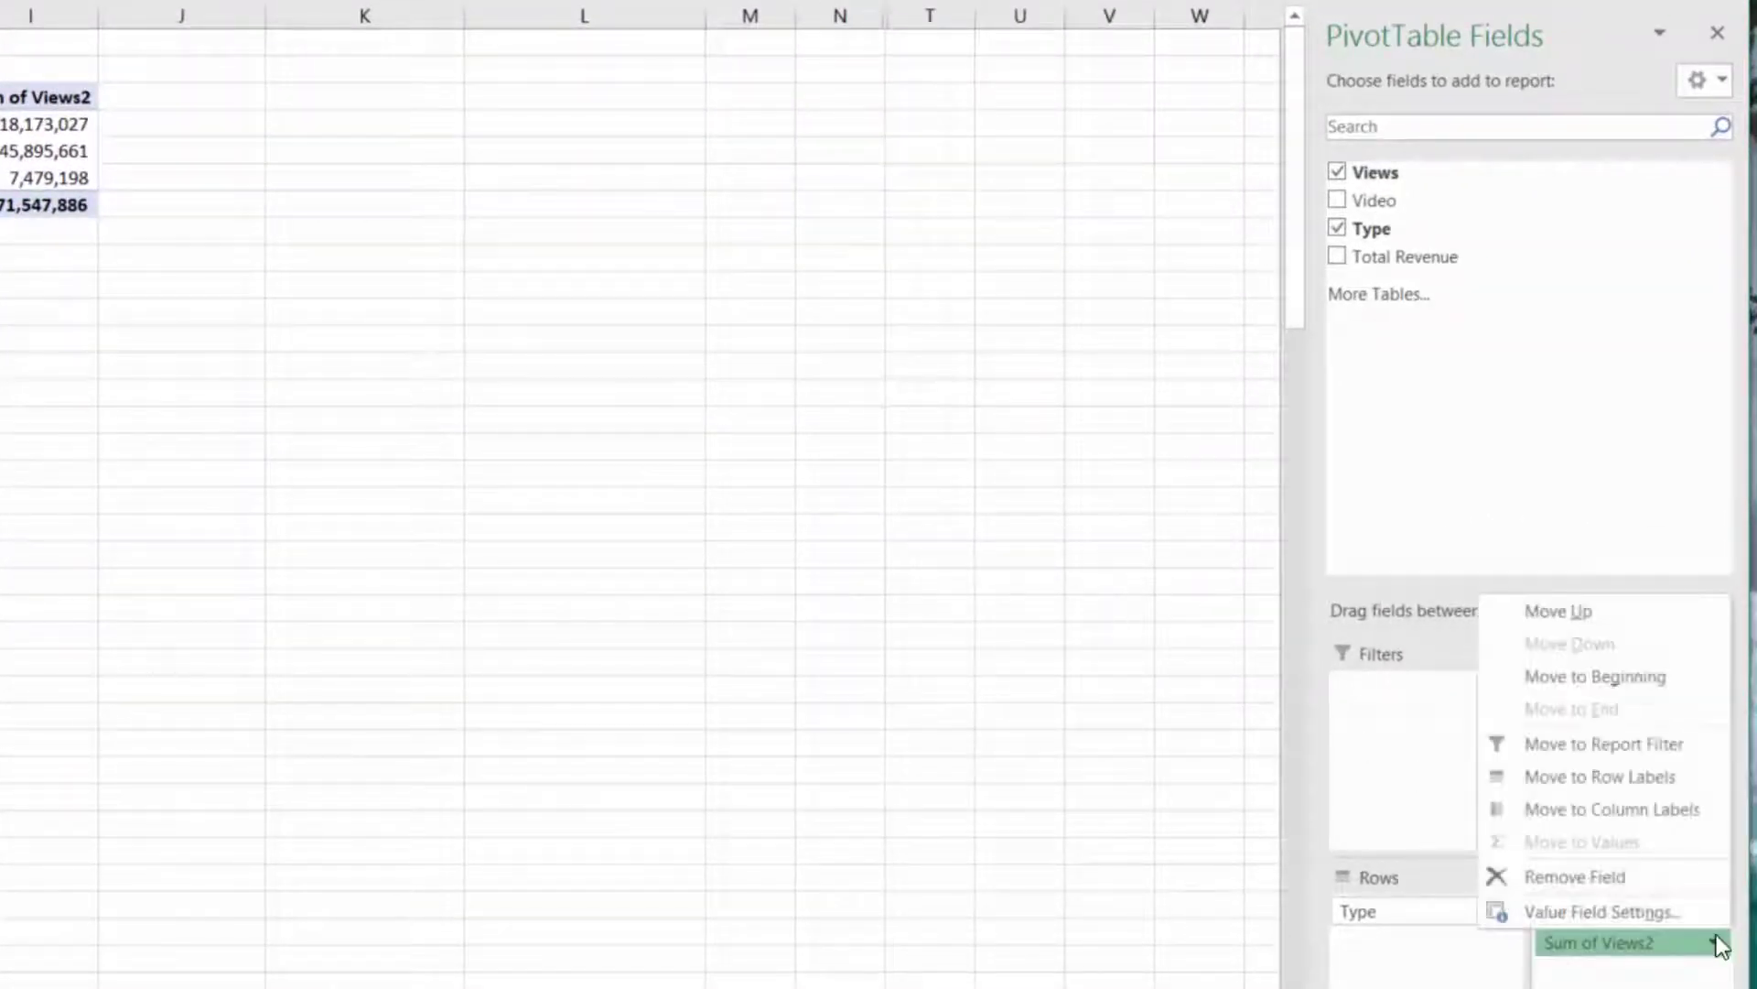
left_click(1698, 913)
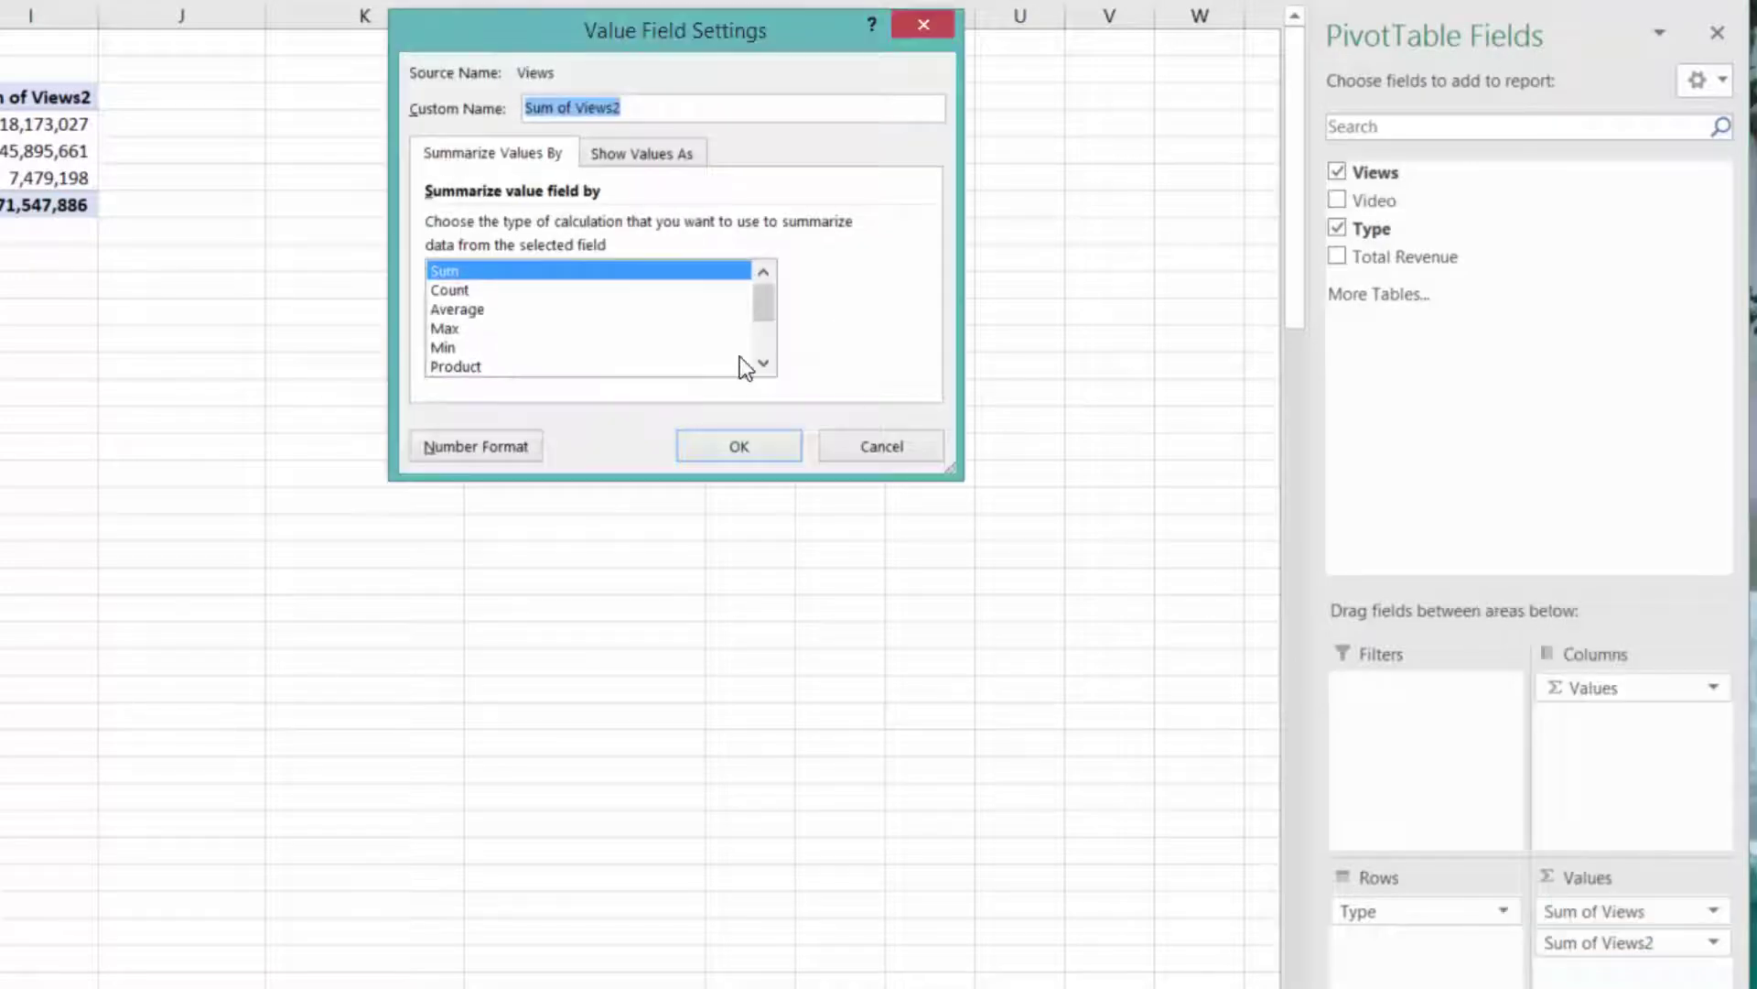
left_click(506, 290)
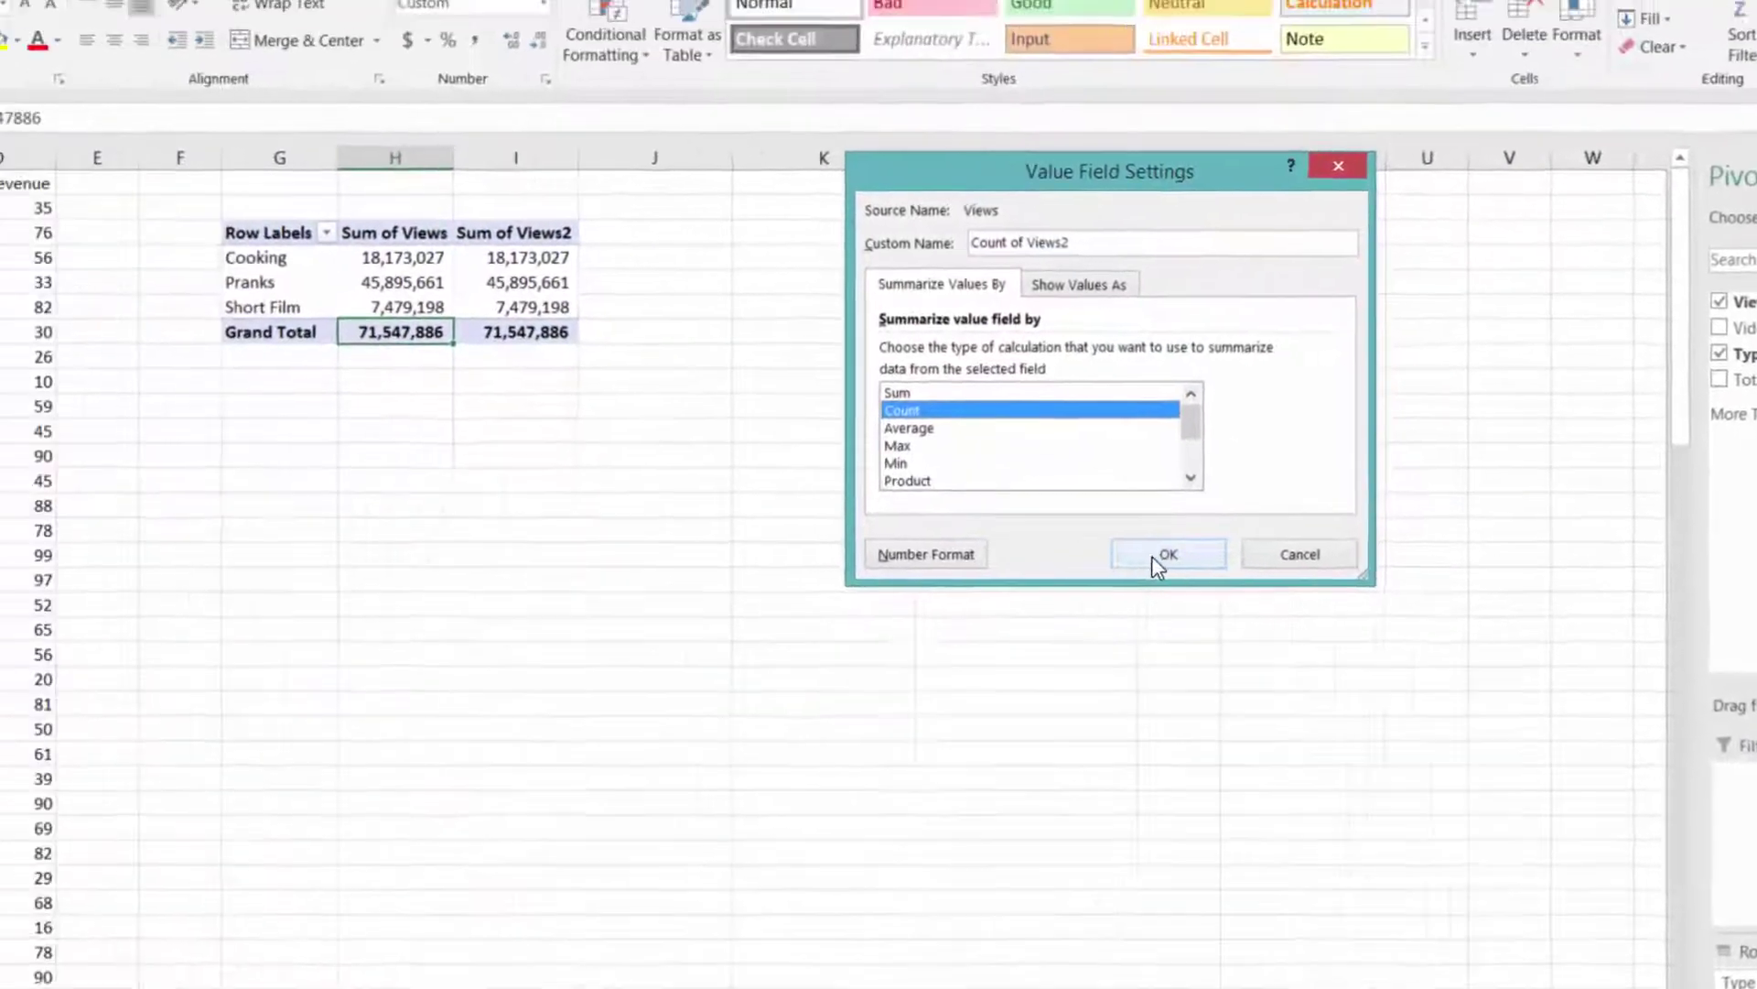
left_click(739, 446)
Rename the Count of Views2 header to 'Count of Videos'.
left_click(880, 323)
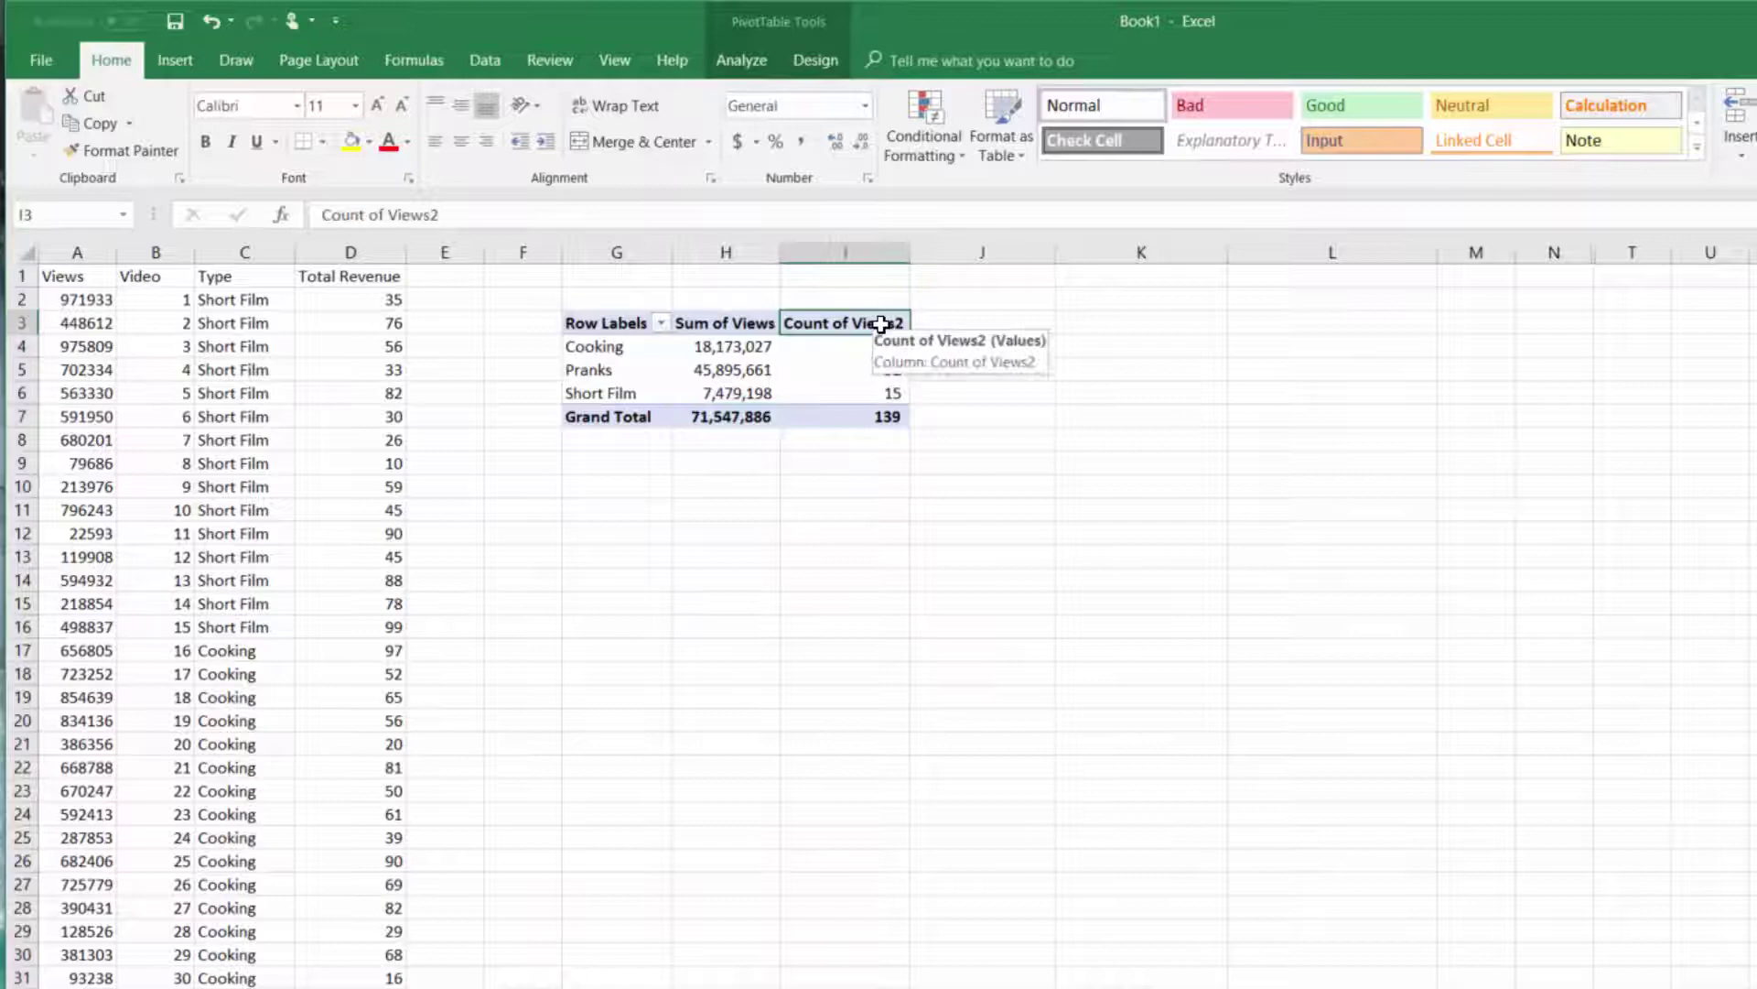
type("Count of Video")
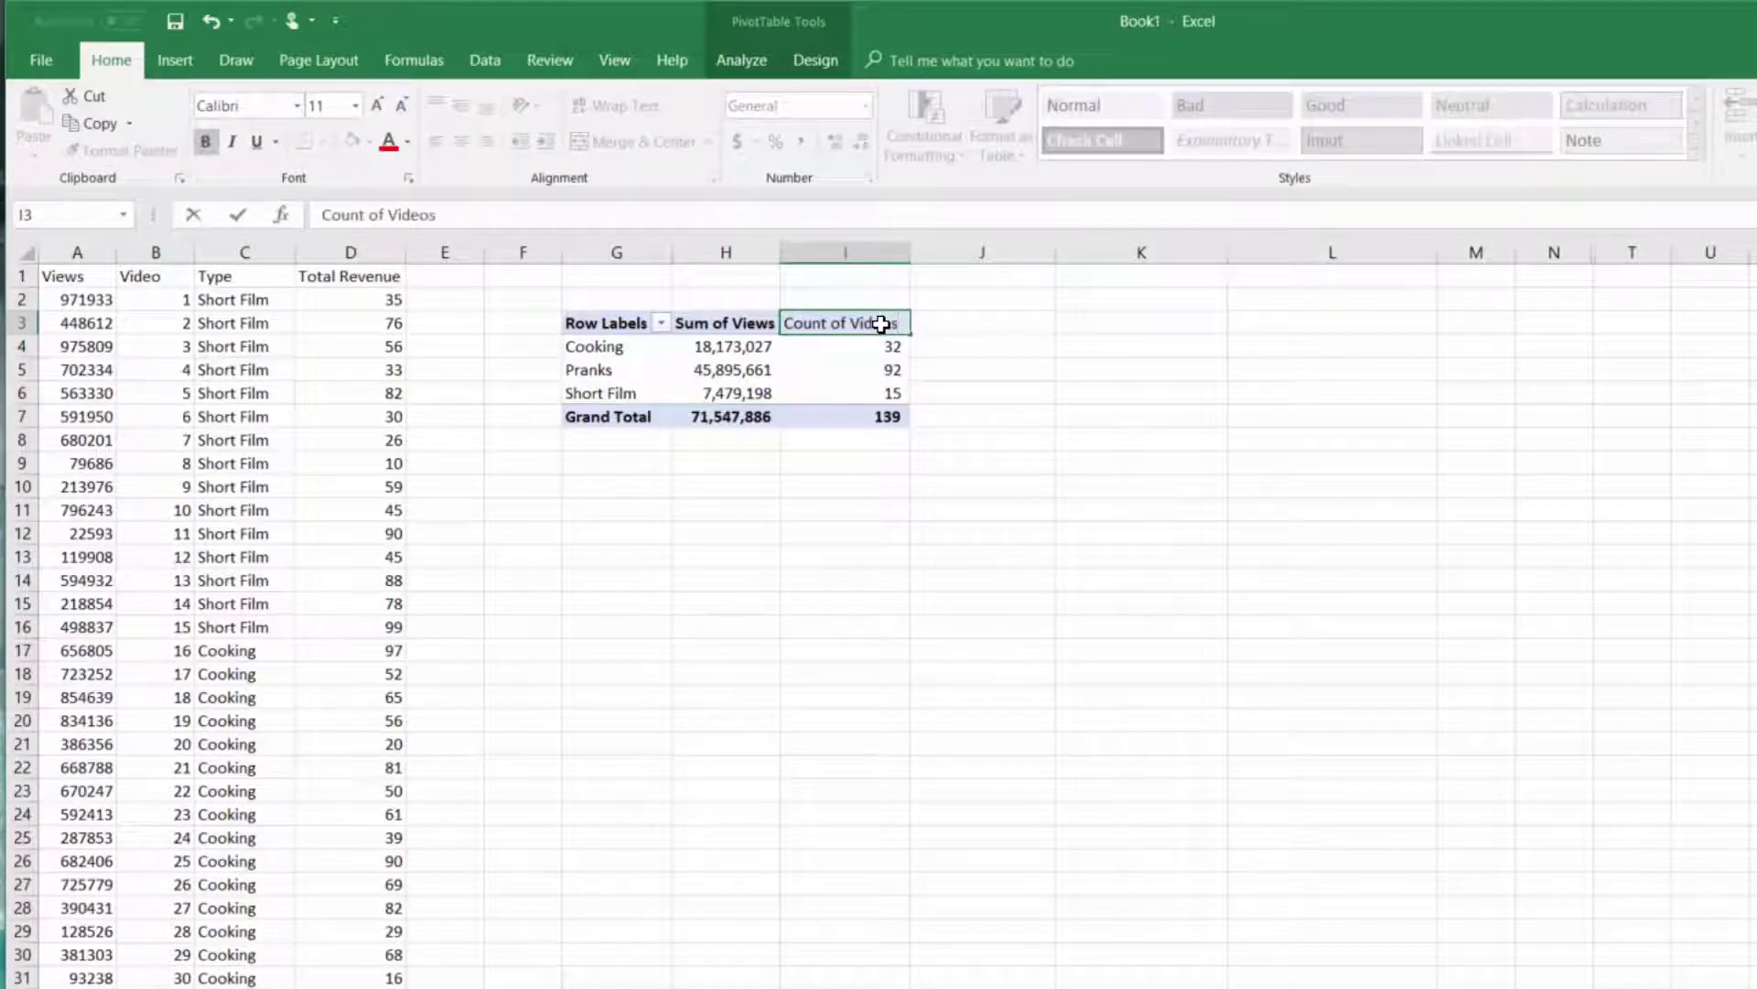
type("s")
key("Return")
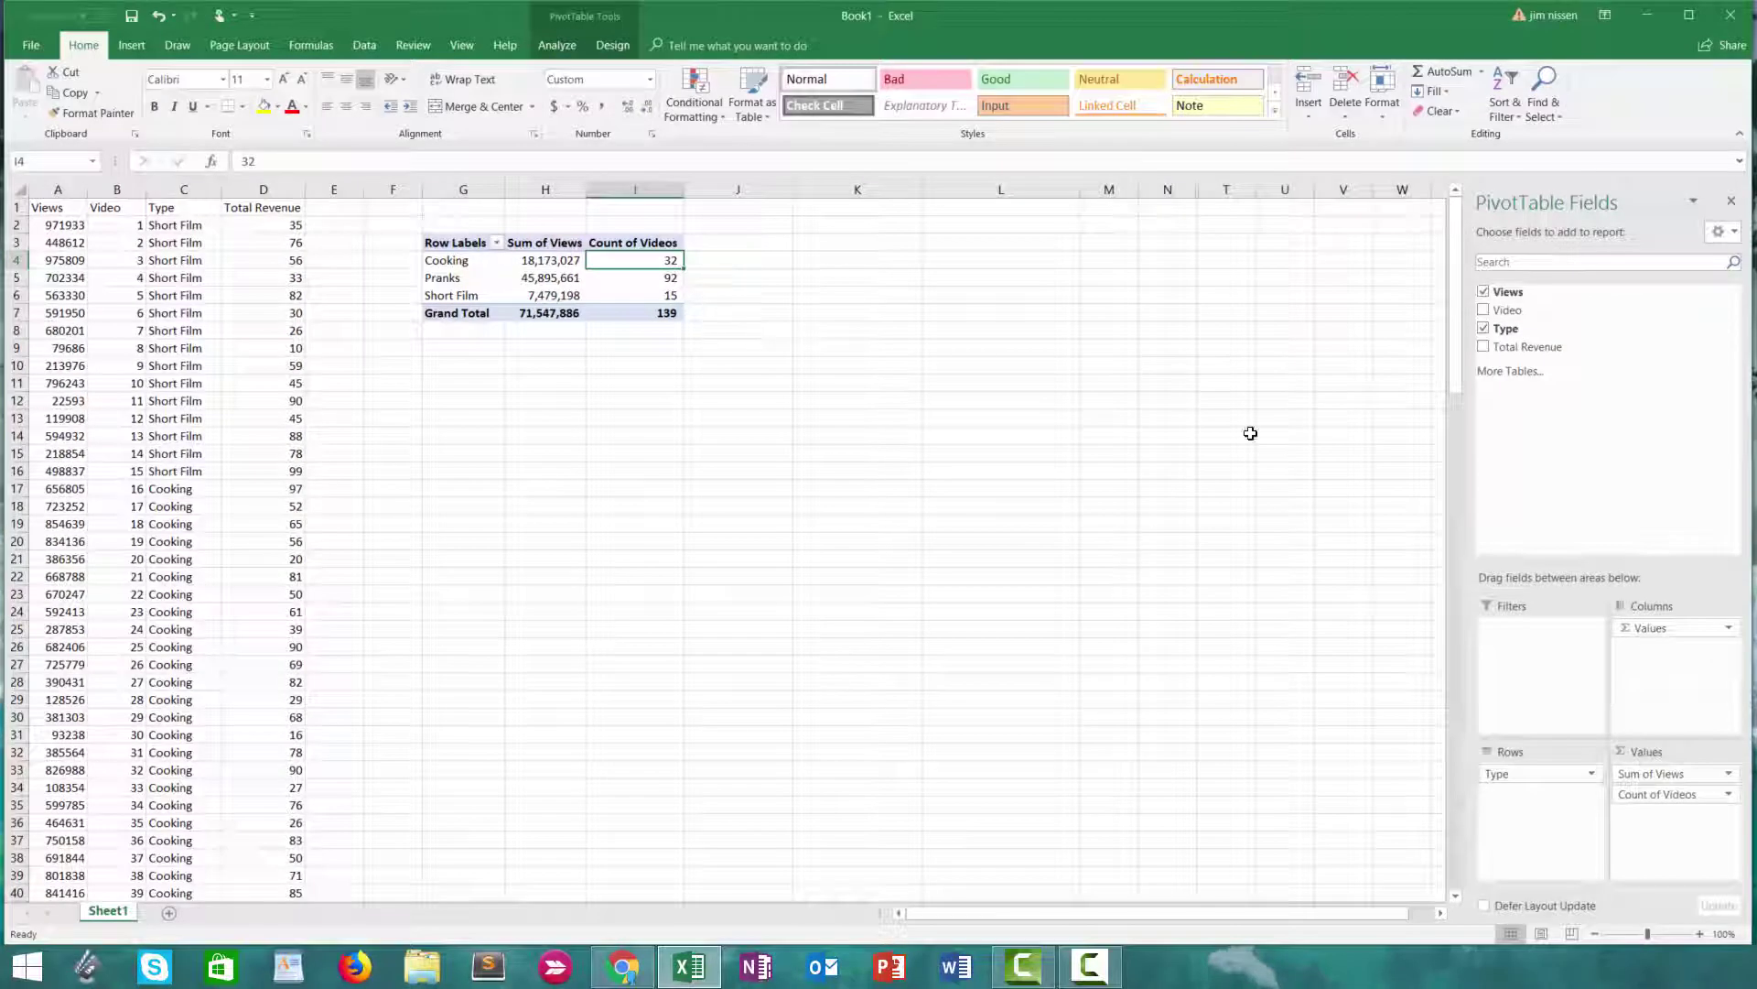
Add Views to Values again and summarize this Sum of Views2 field by Average.
left_click_drag(1512, 302, 1643, 847)
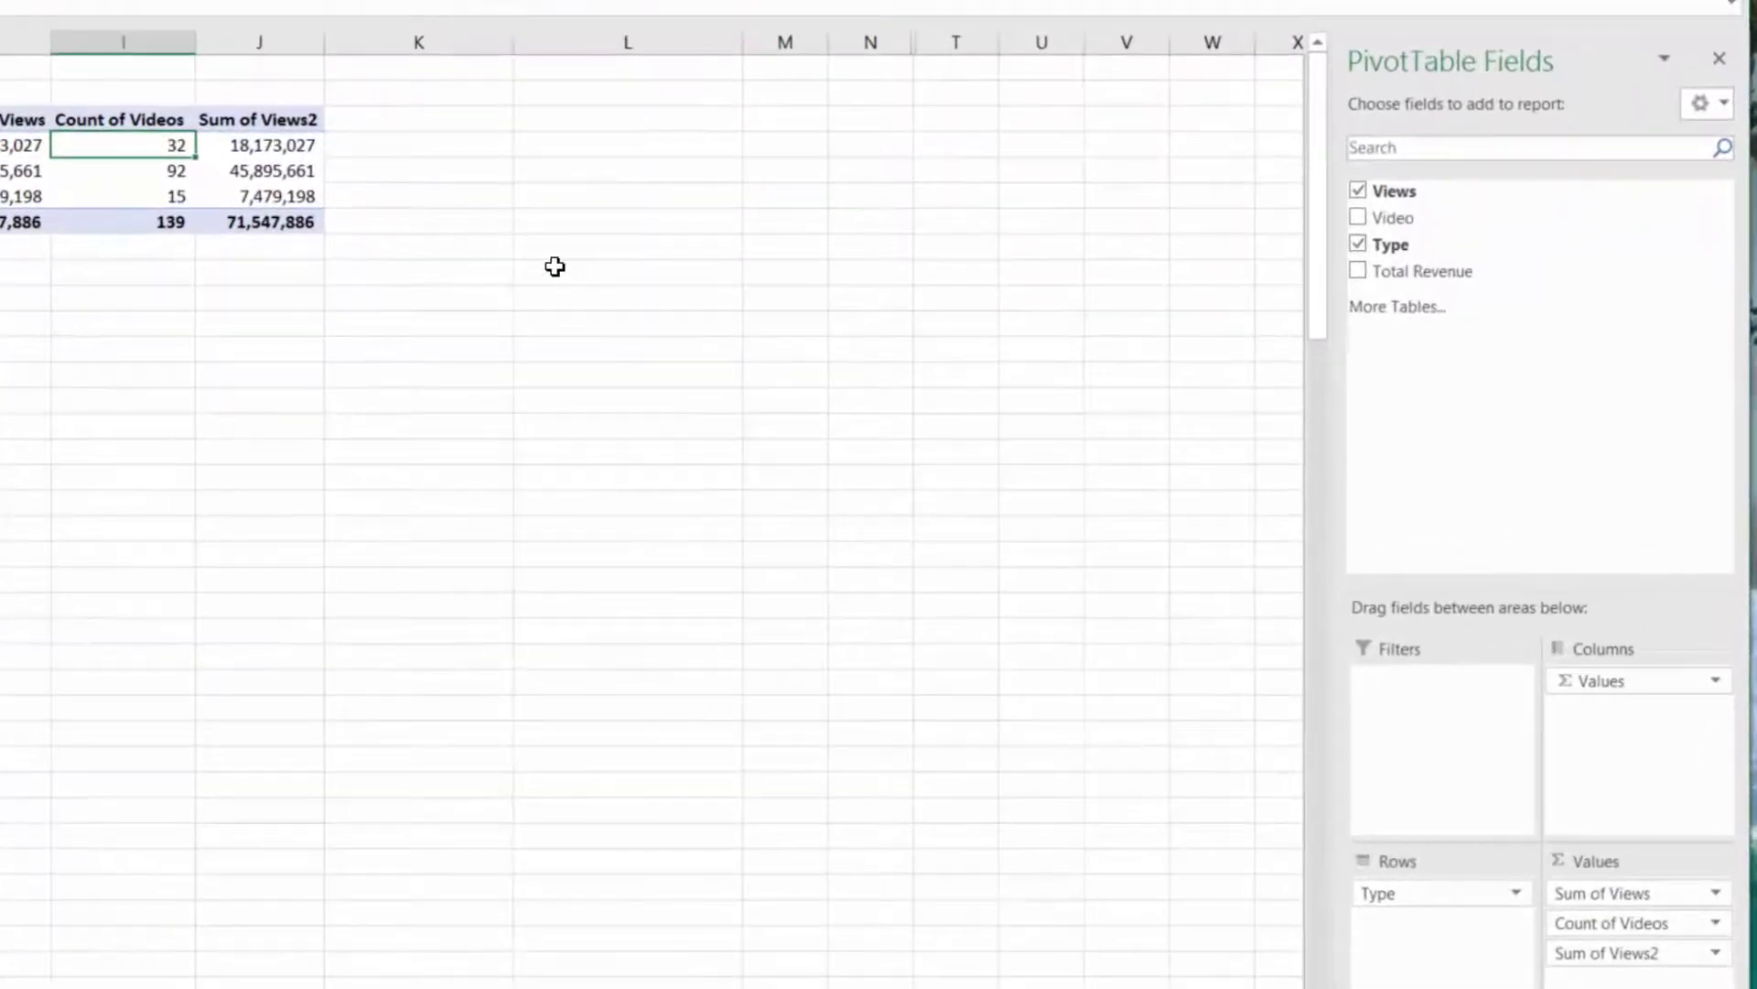
left_click(1715, 953)
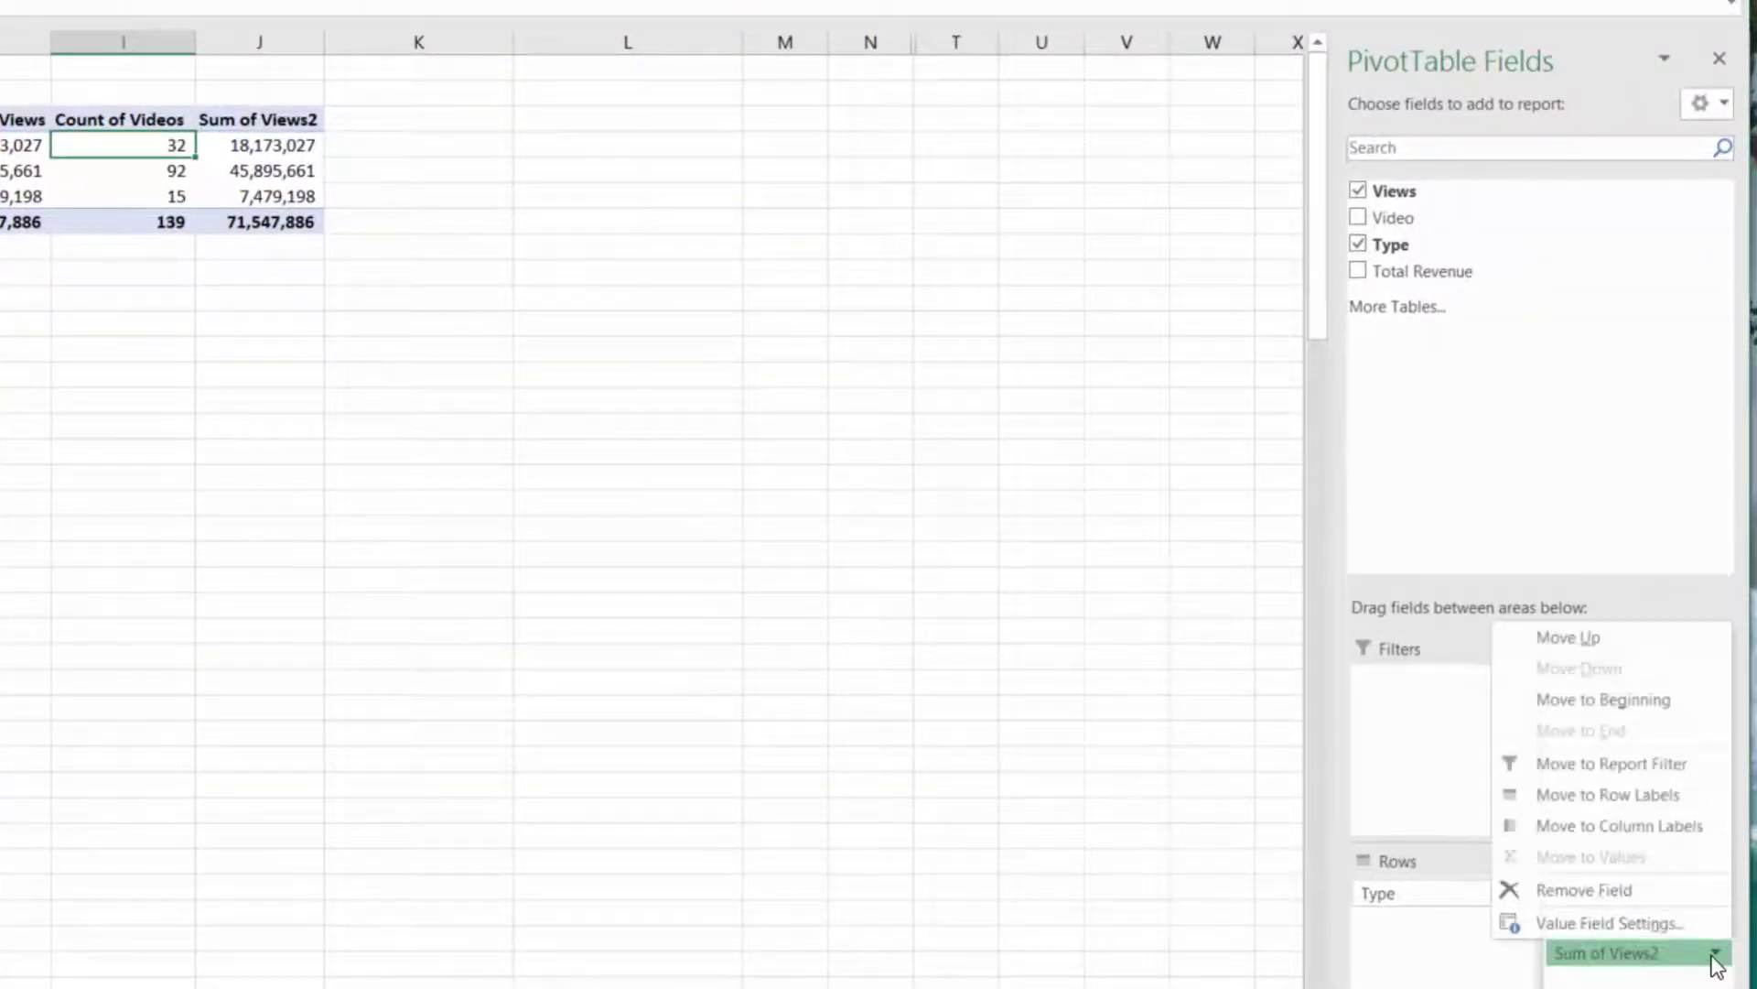
left_click(1677, 922)
left_click(521, 321)
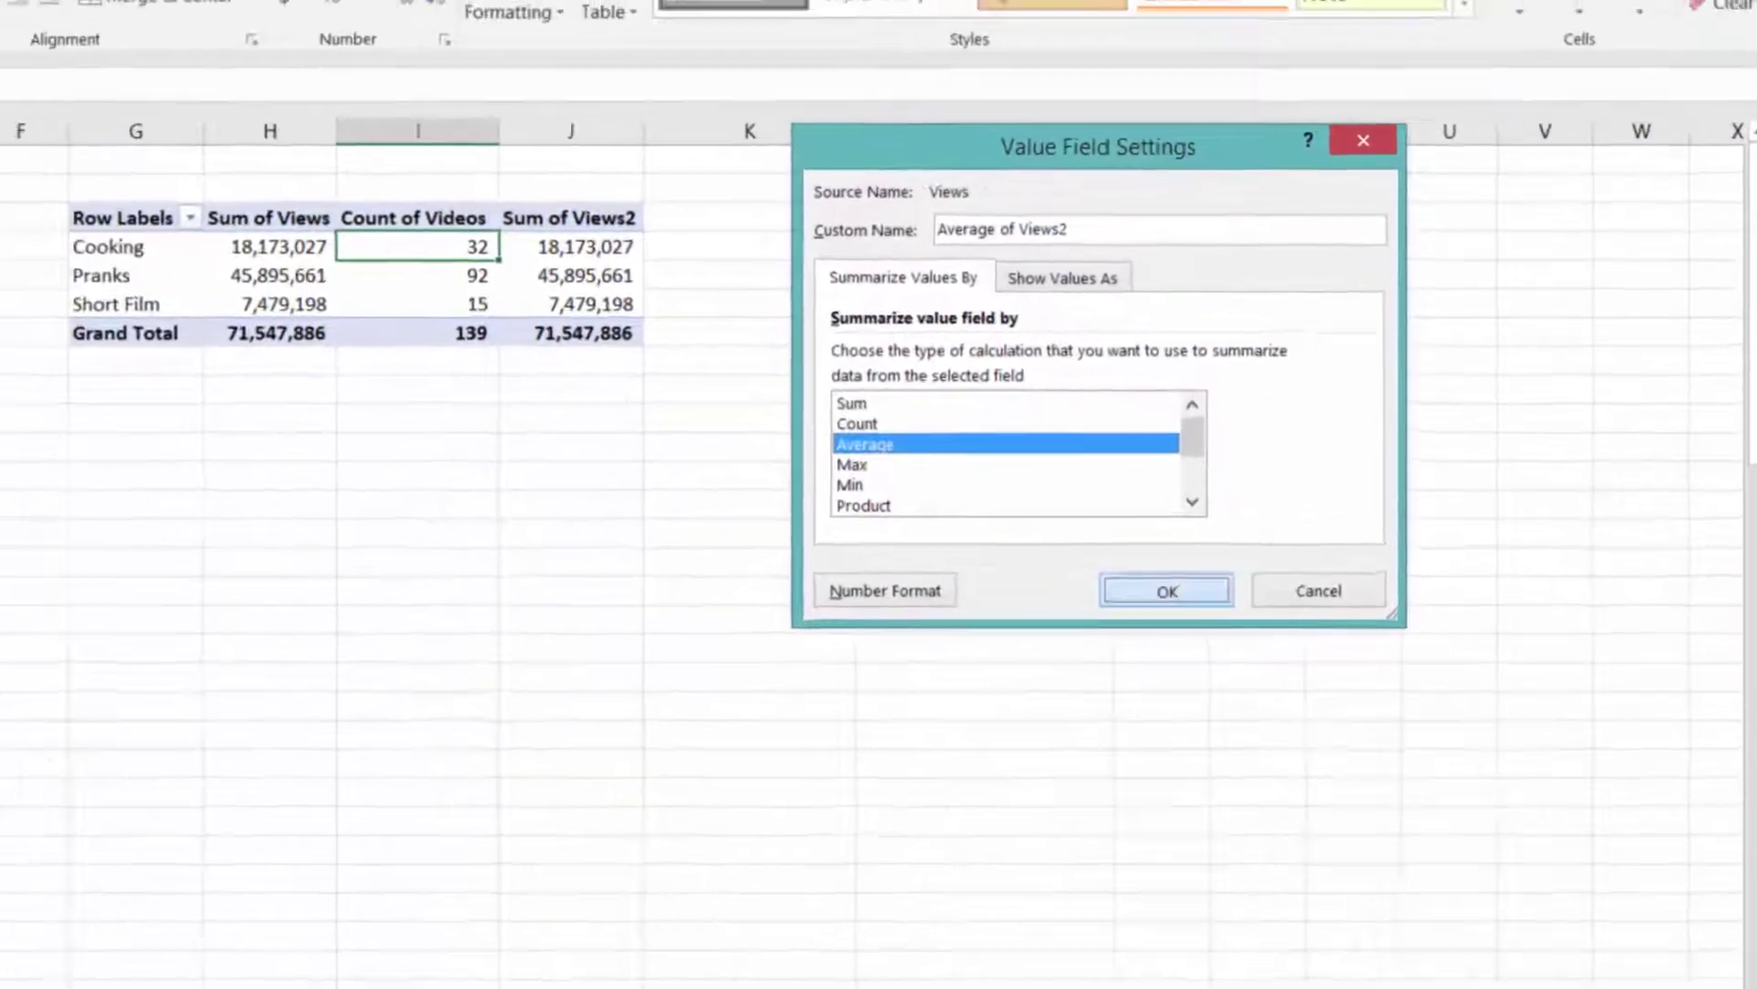
left_click(789, 451)
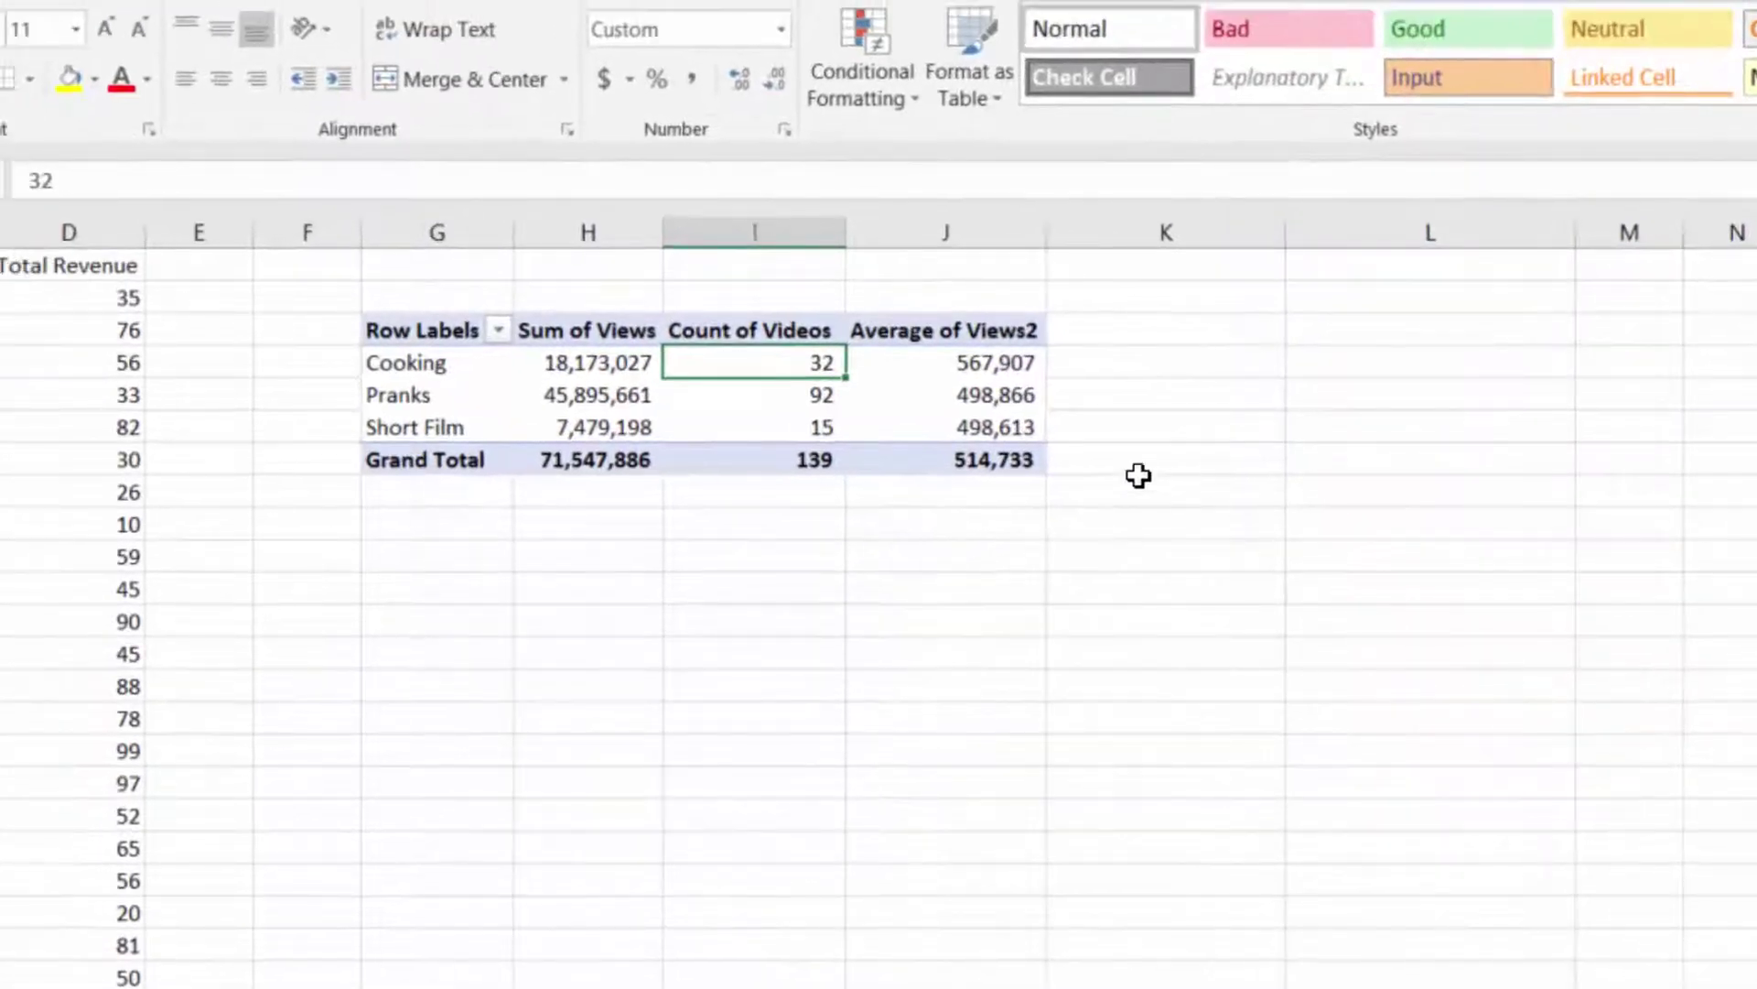
Check the averages (Cooking 567,907, Short Film 498,613) and rename the header 'Average Views'.
left_click(981, 421)
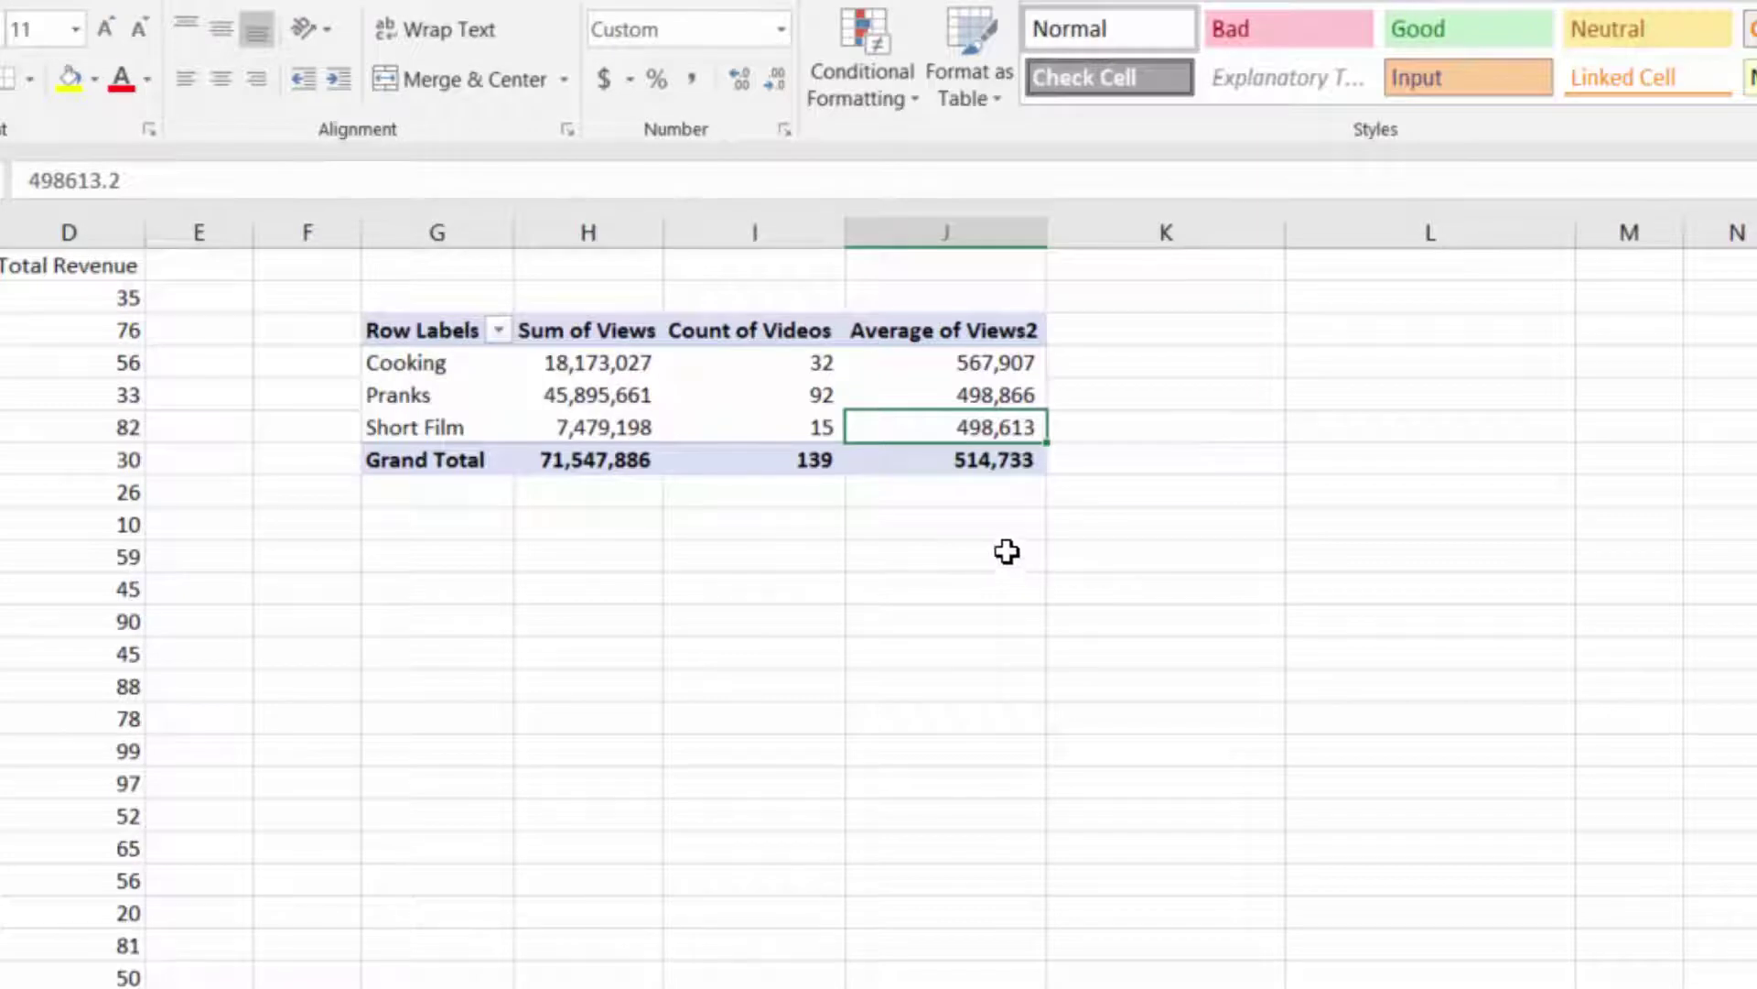
left_click(987, 371)
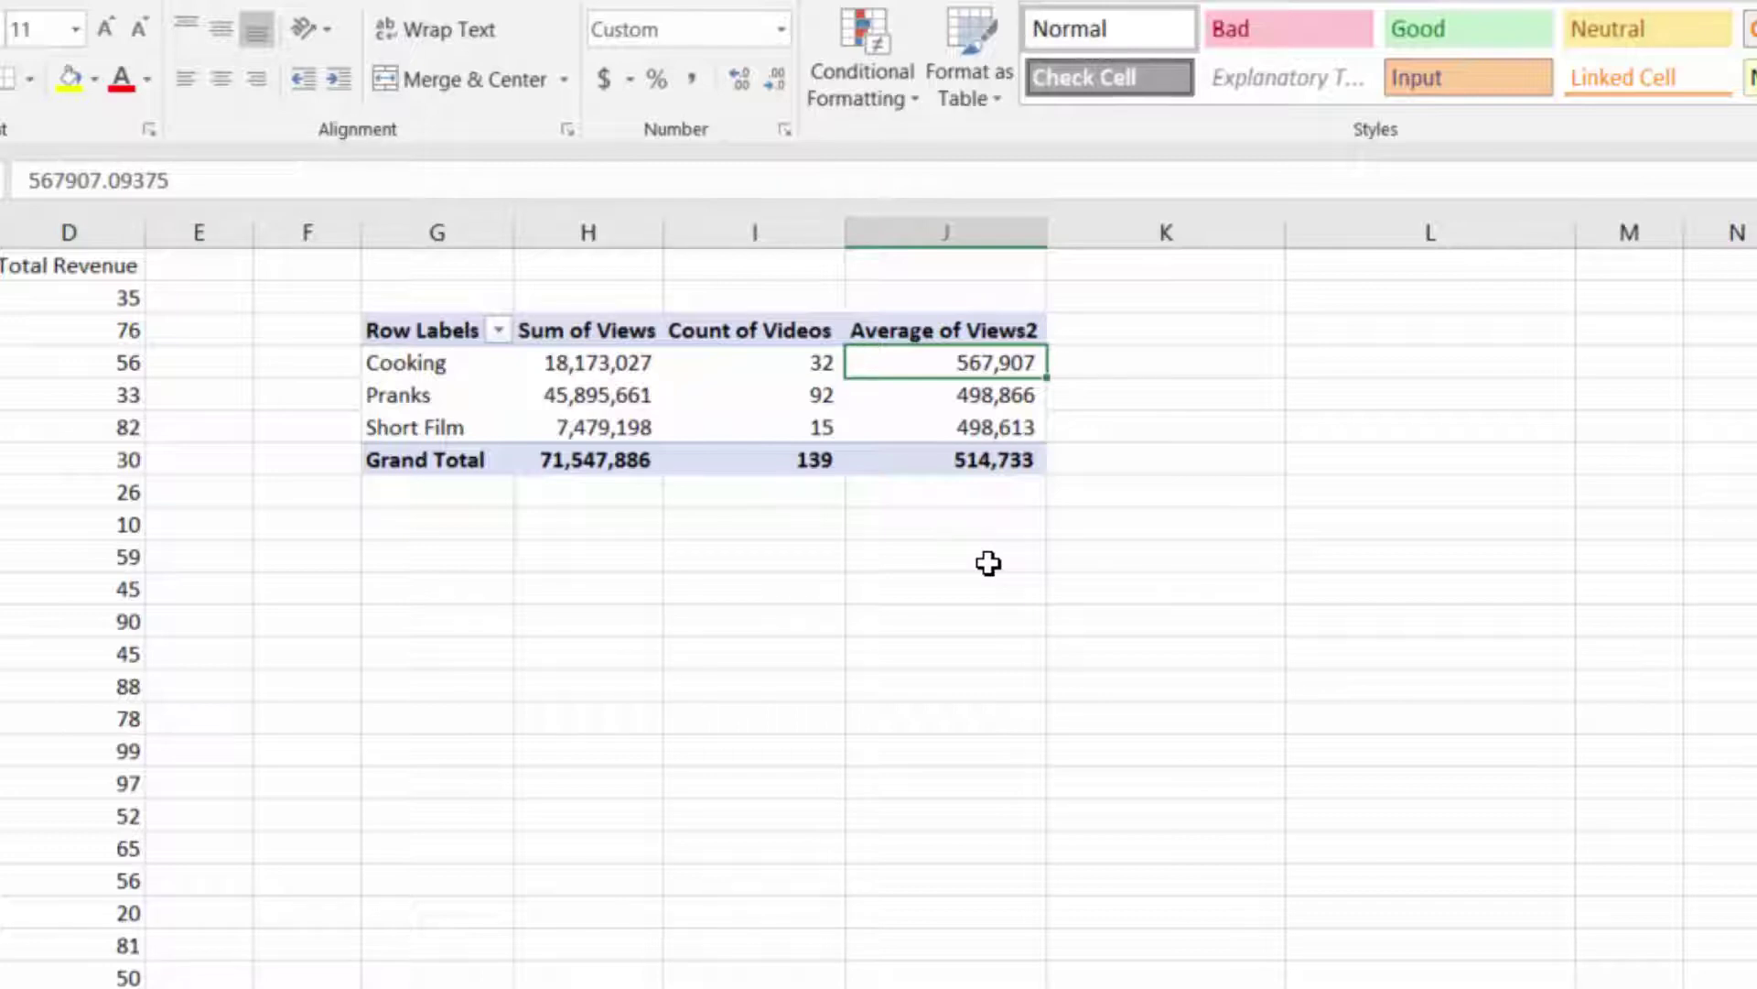
left_click(989, 341)
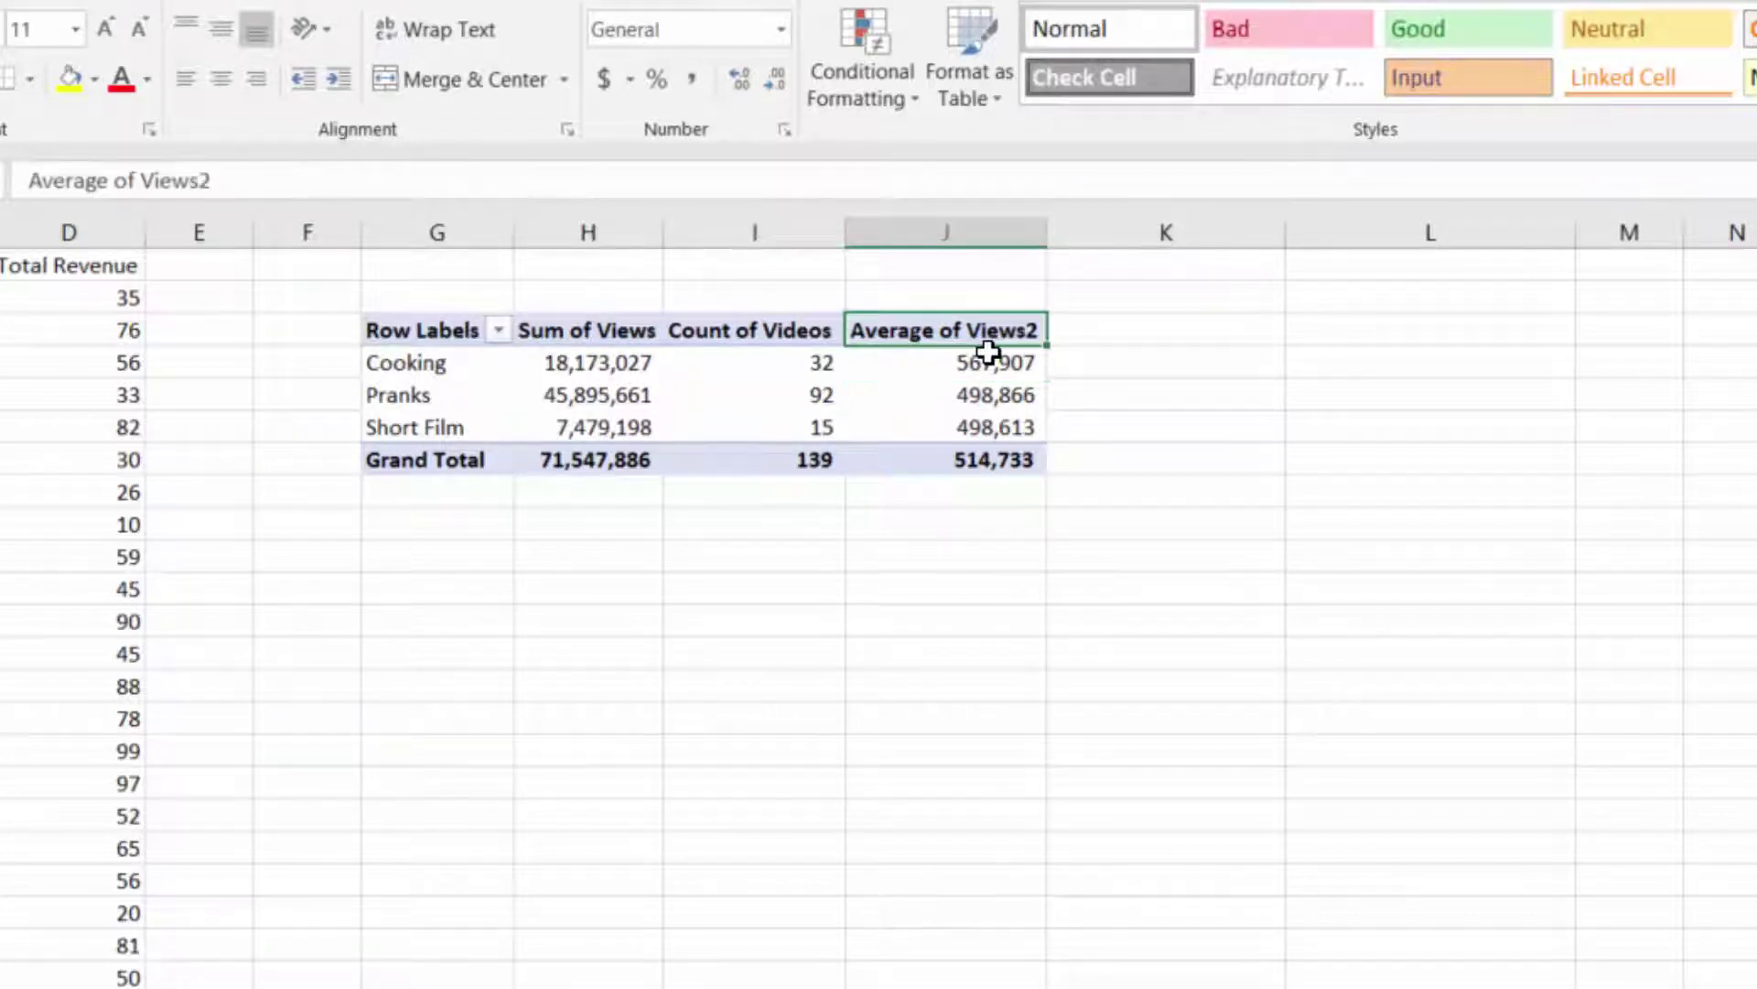
type("Average Vi")
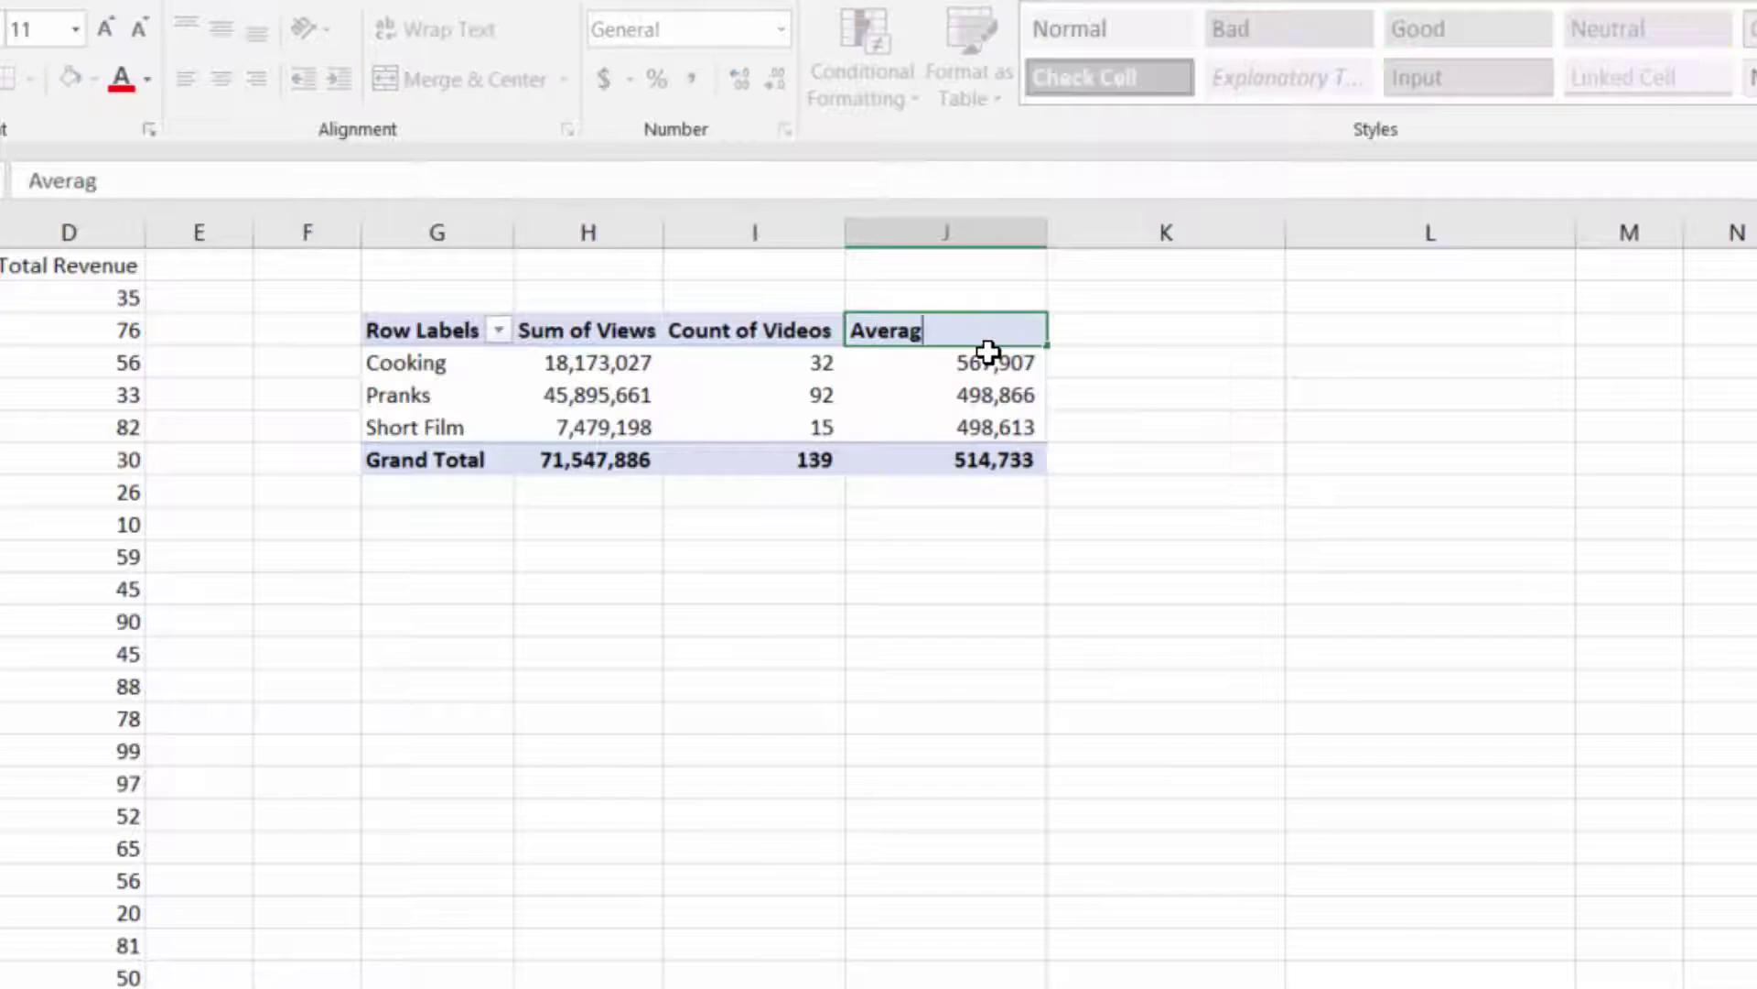
type("ews")
key("Return")
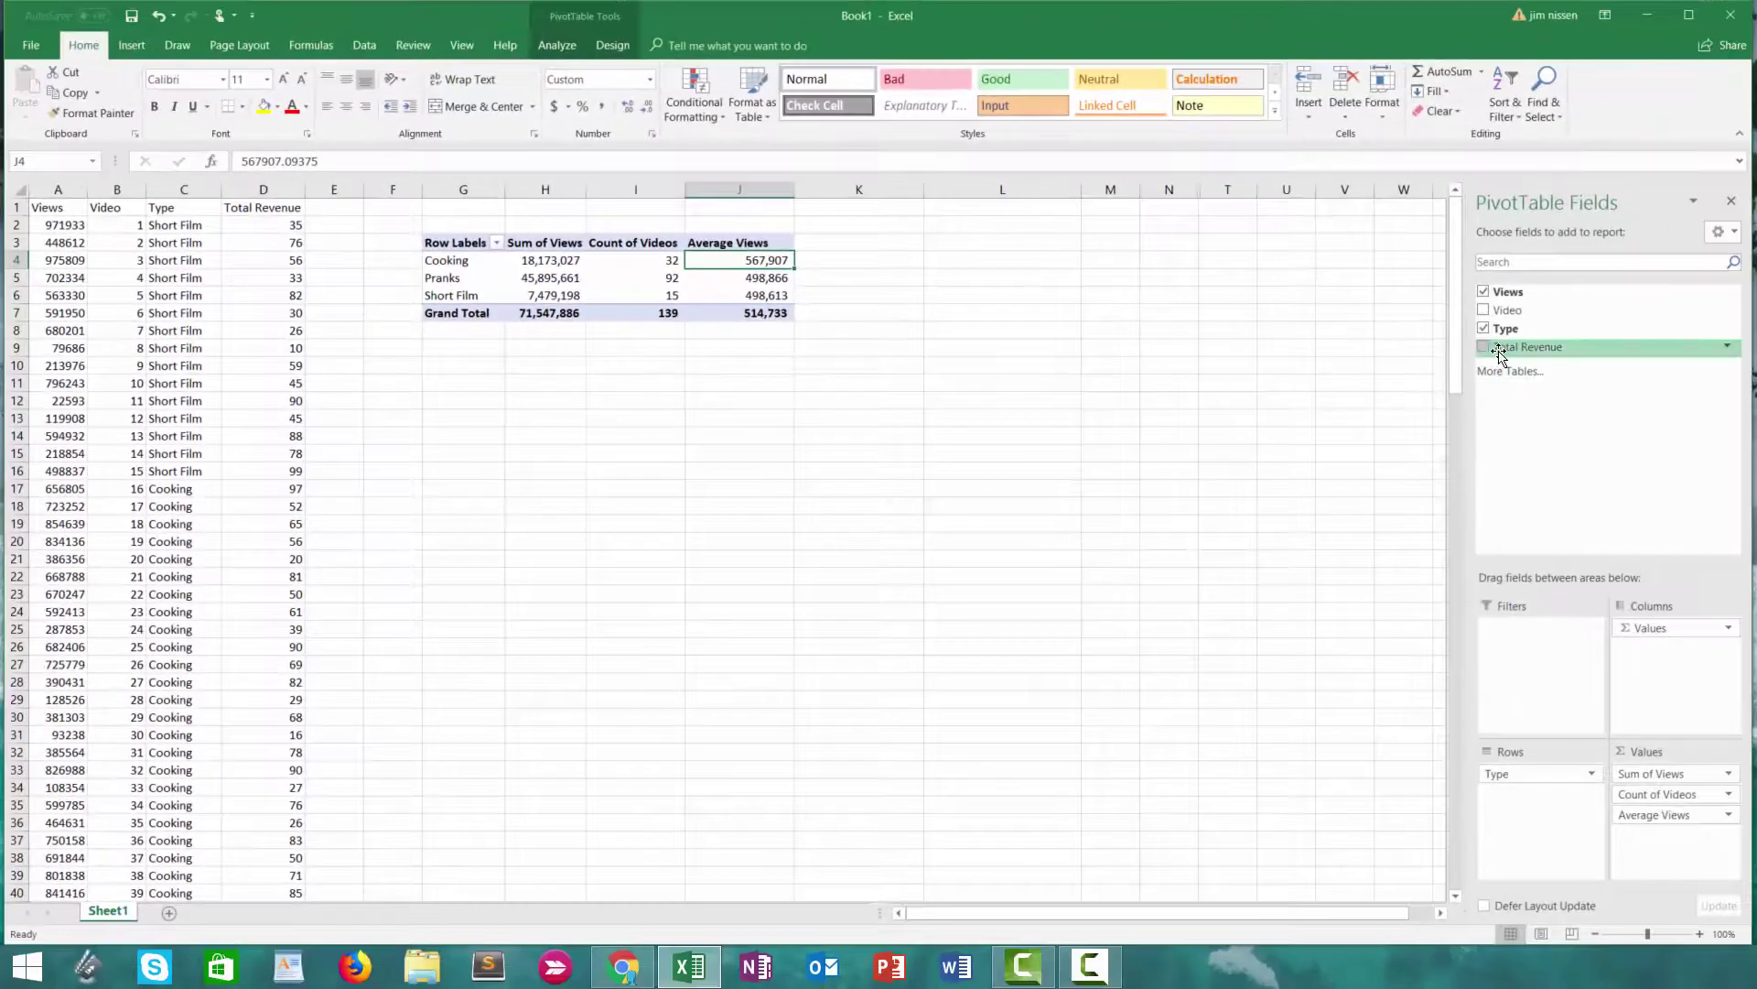
Add Sum of Total Revenue and format its sums as dollars without decimals, totalling $7,971.
left_click_drag(1503, 353, 1648, 831)
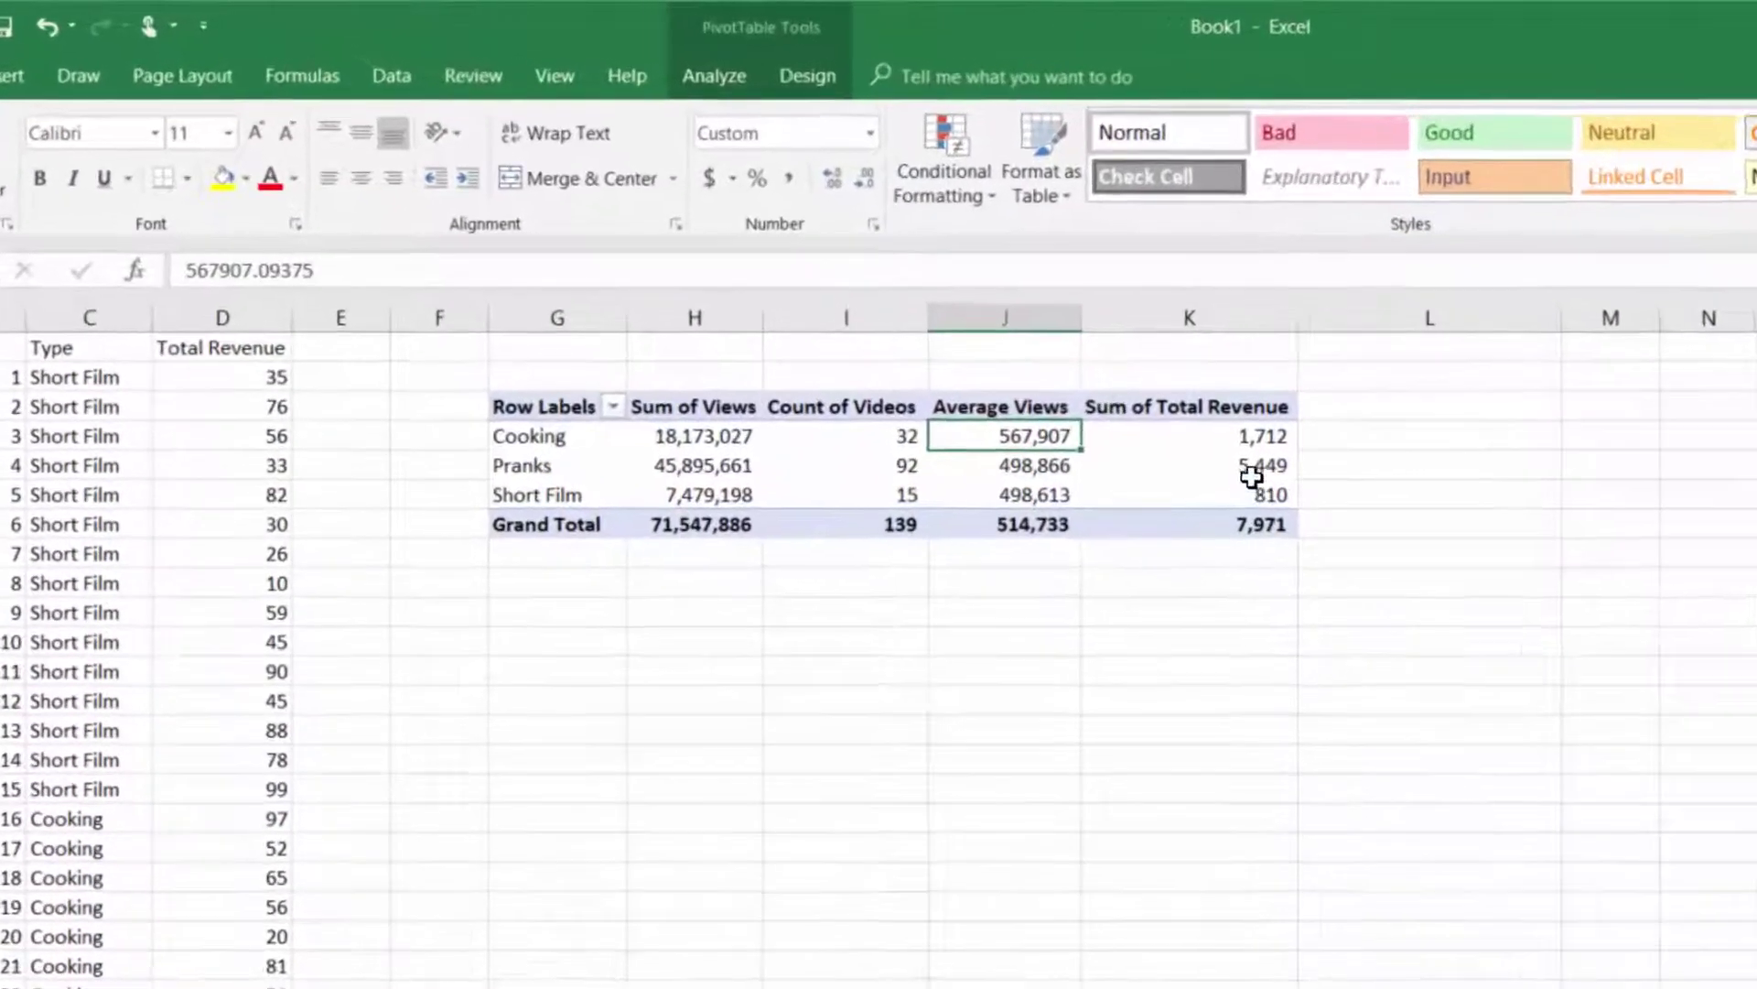
left_click(896, 281)
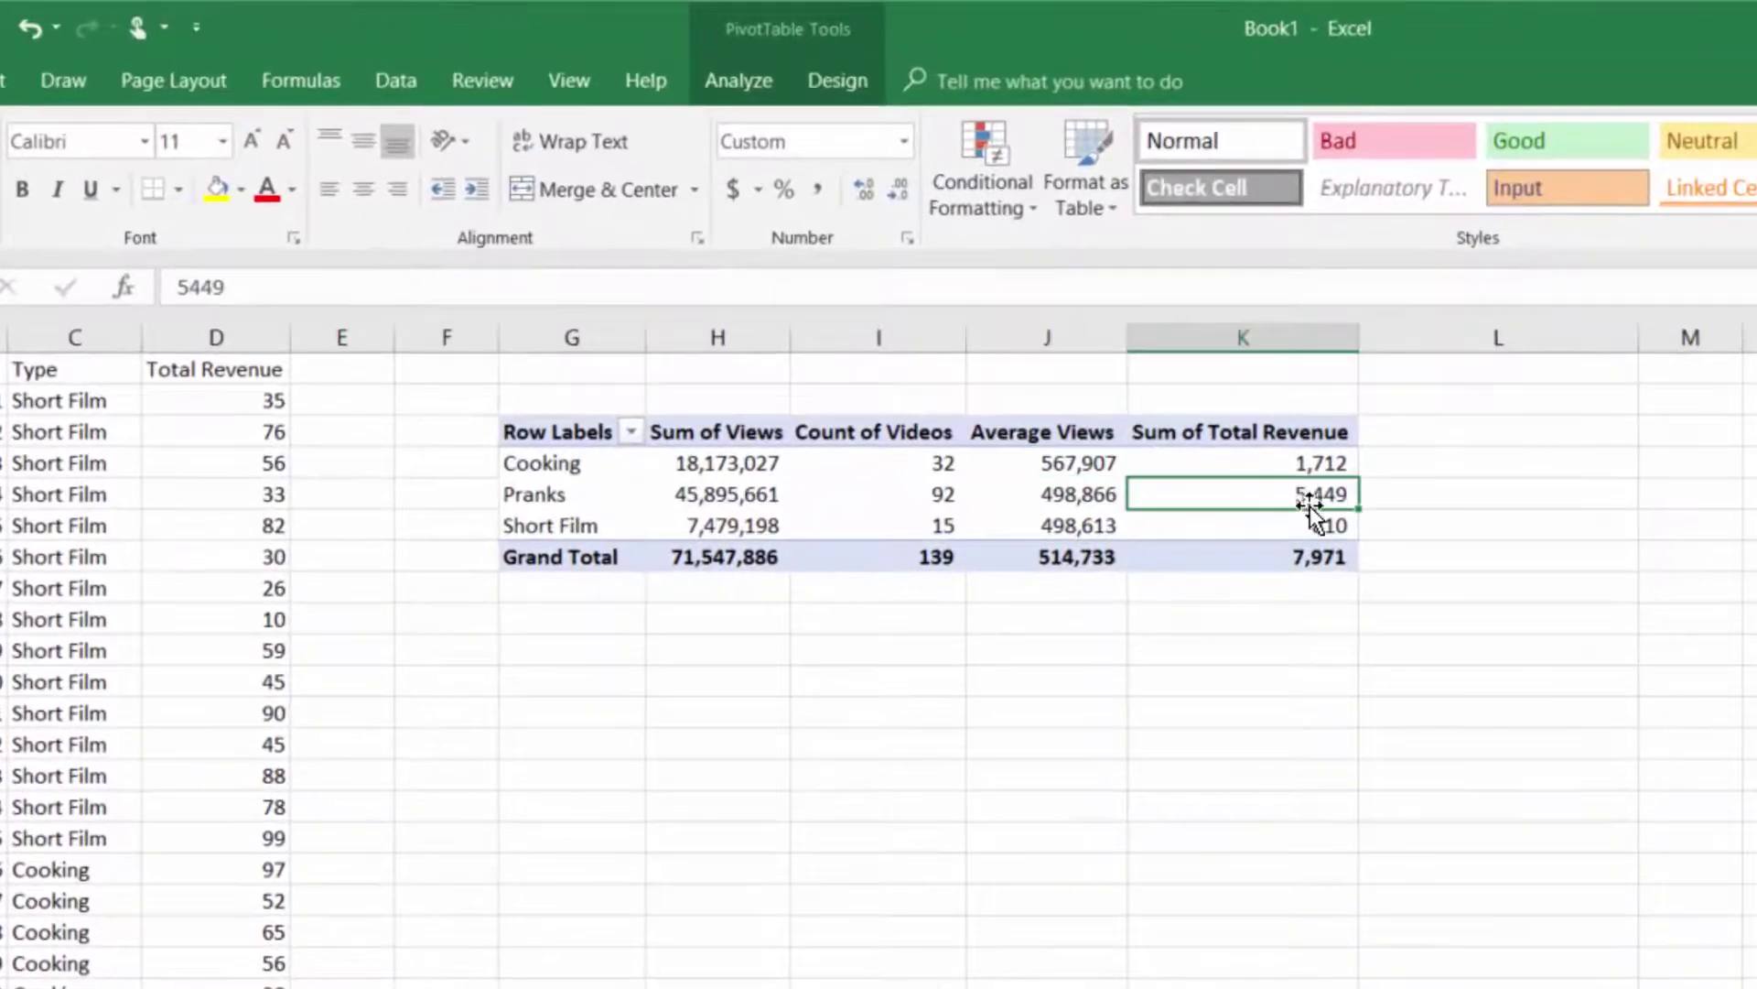
left_click(1296, 555)
left_click_drag(1296, 555, 1302, 463)
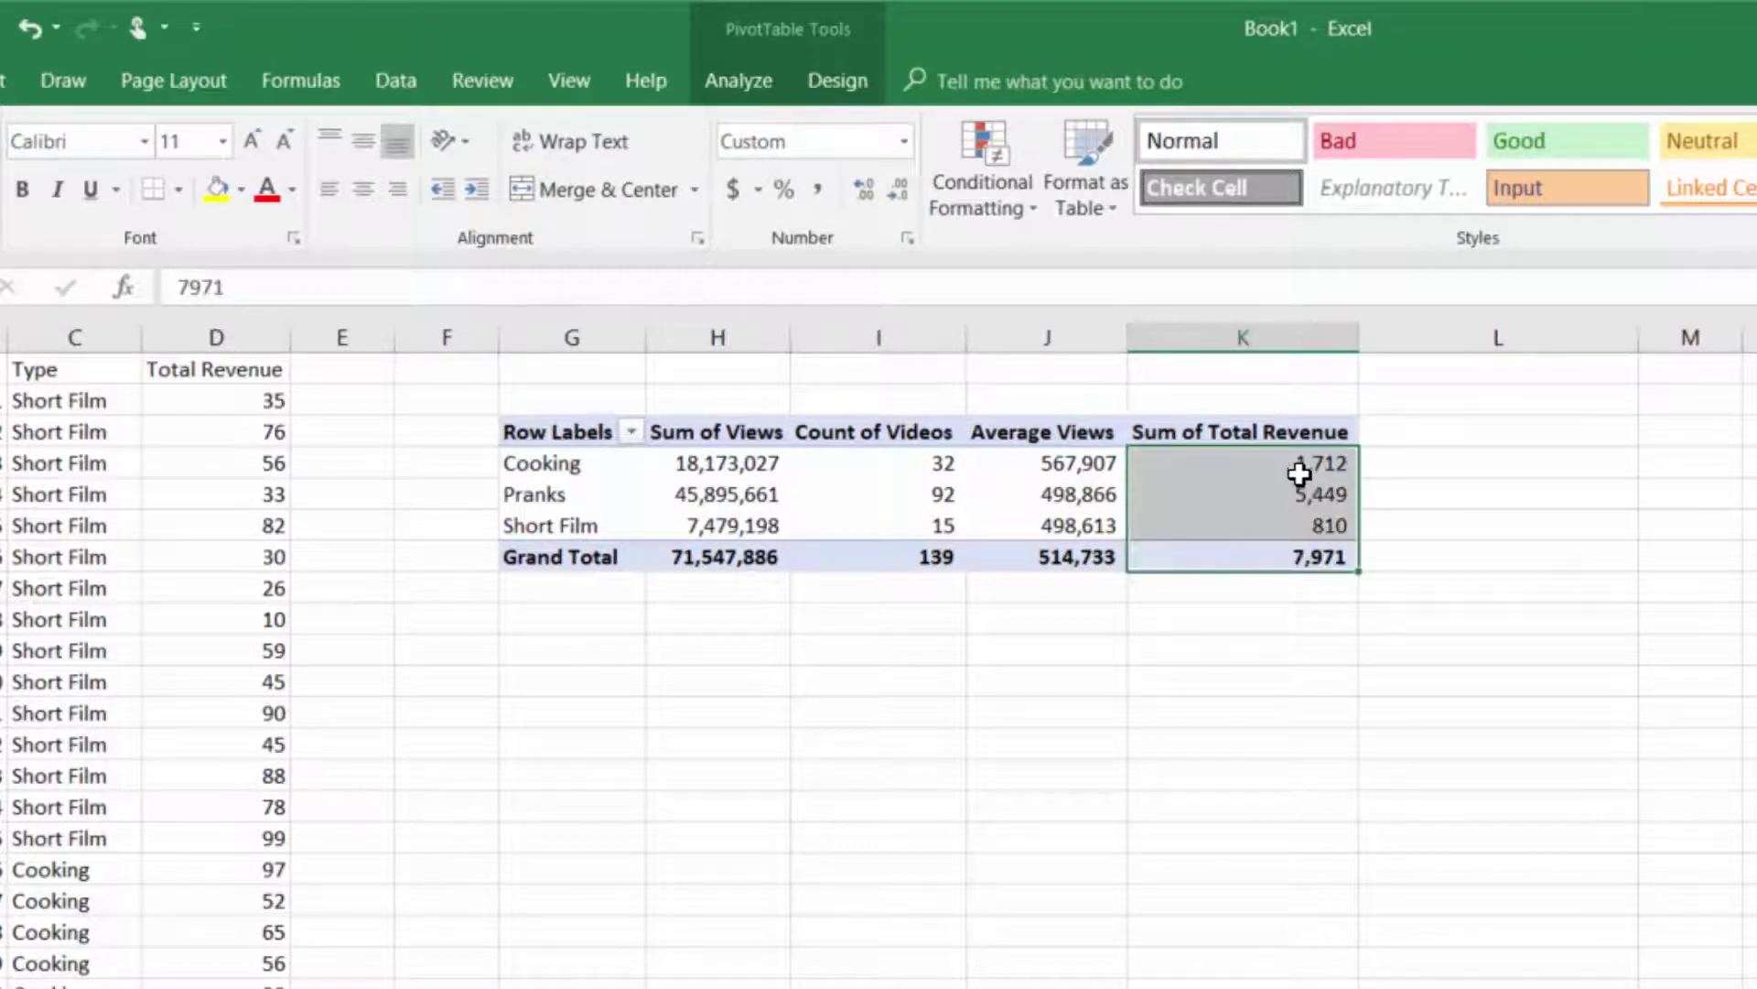
left_click(732, 188)
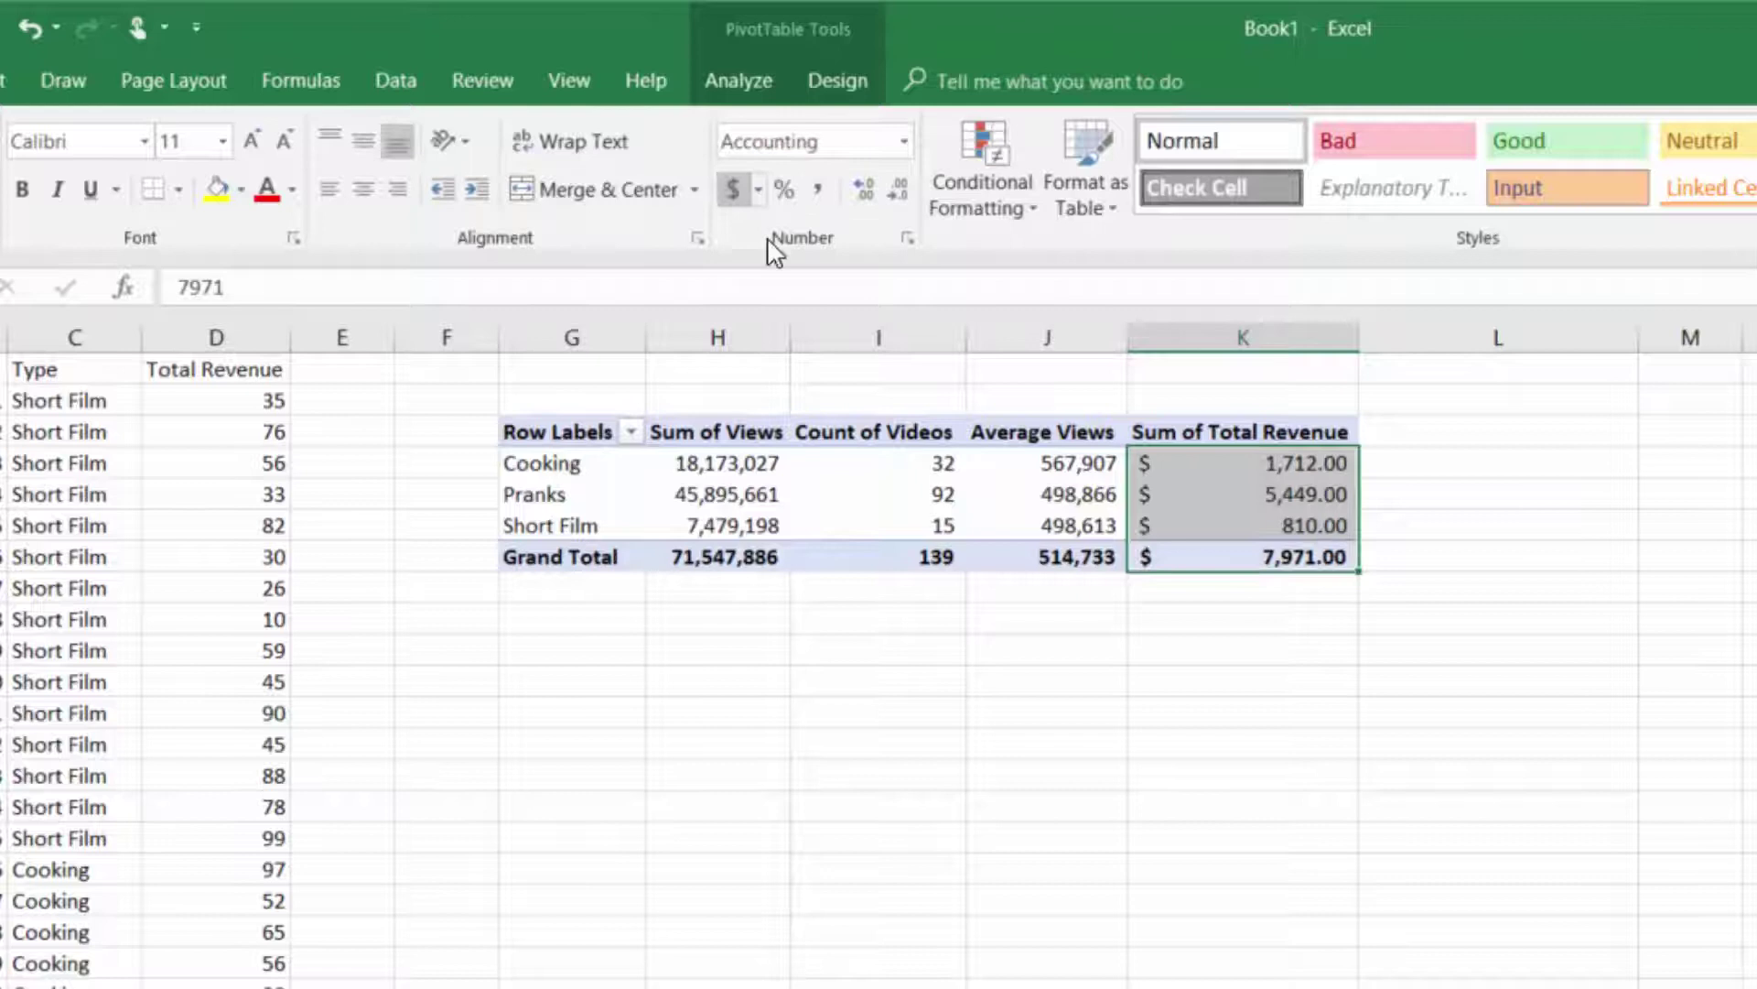
left_click(898, 190)
left_click(898, 190)
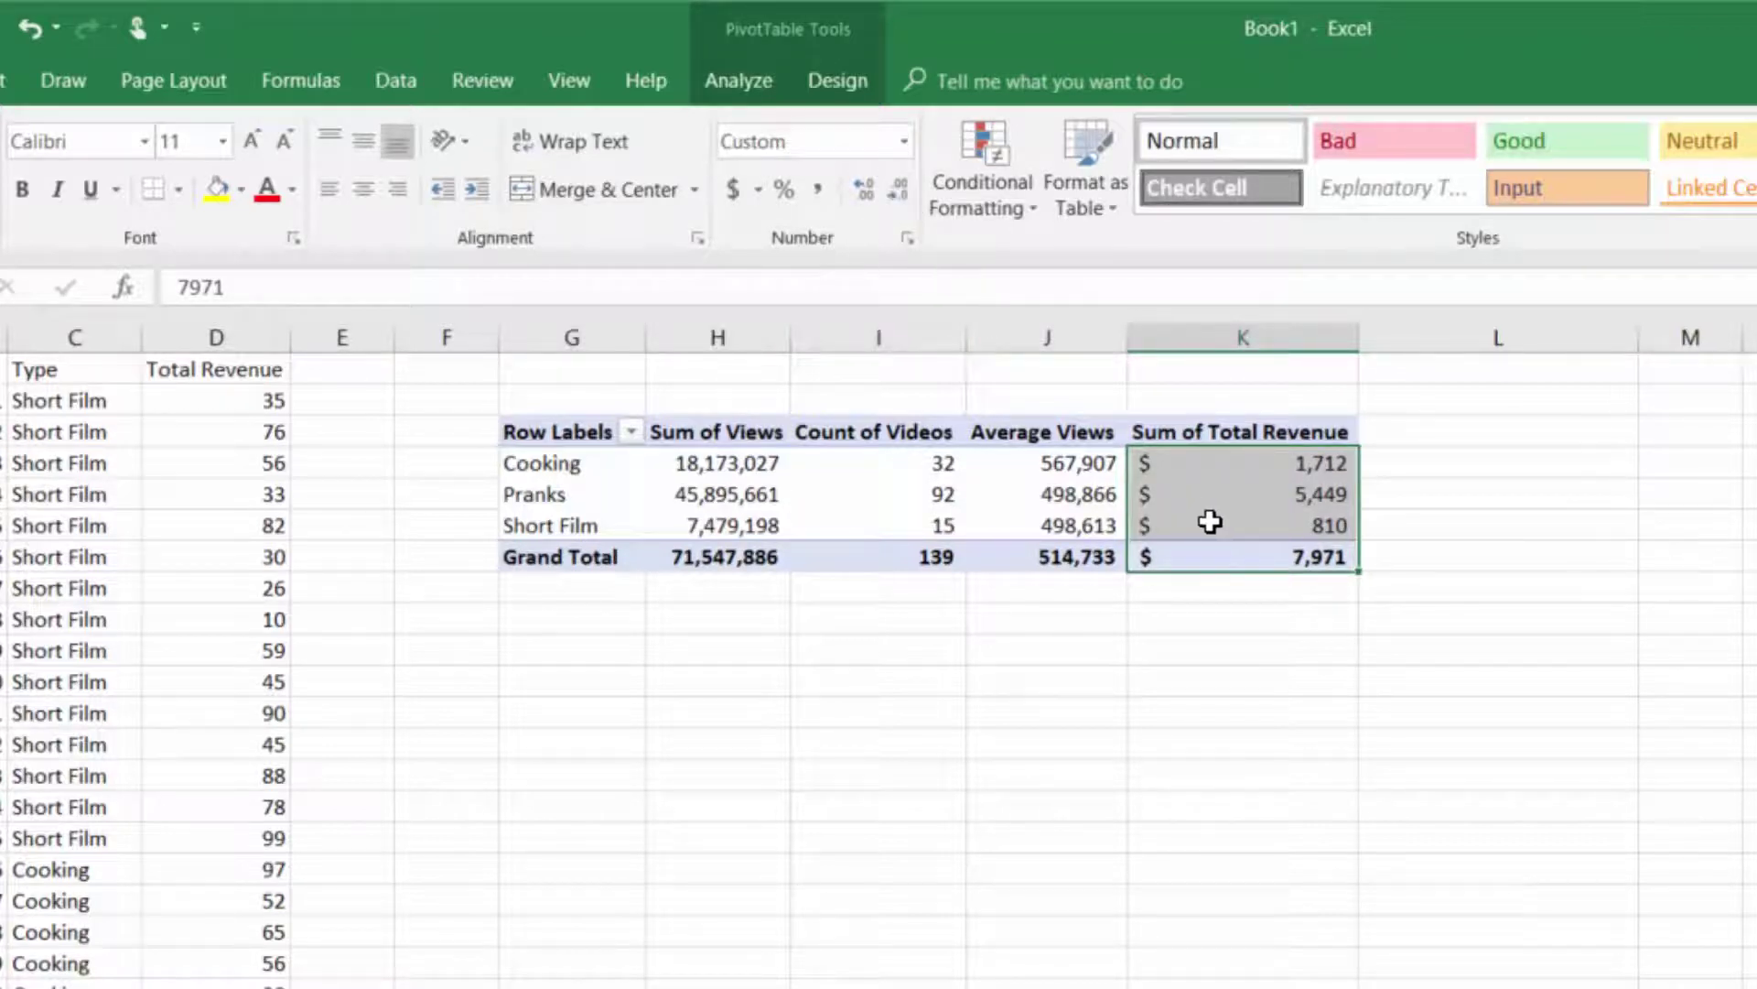
left_click(1248, 494)
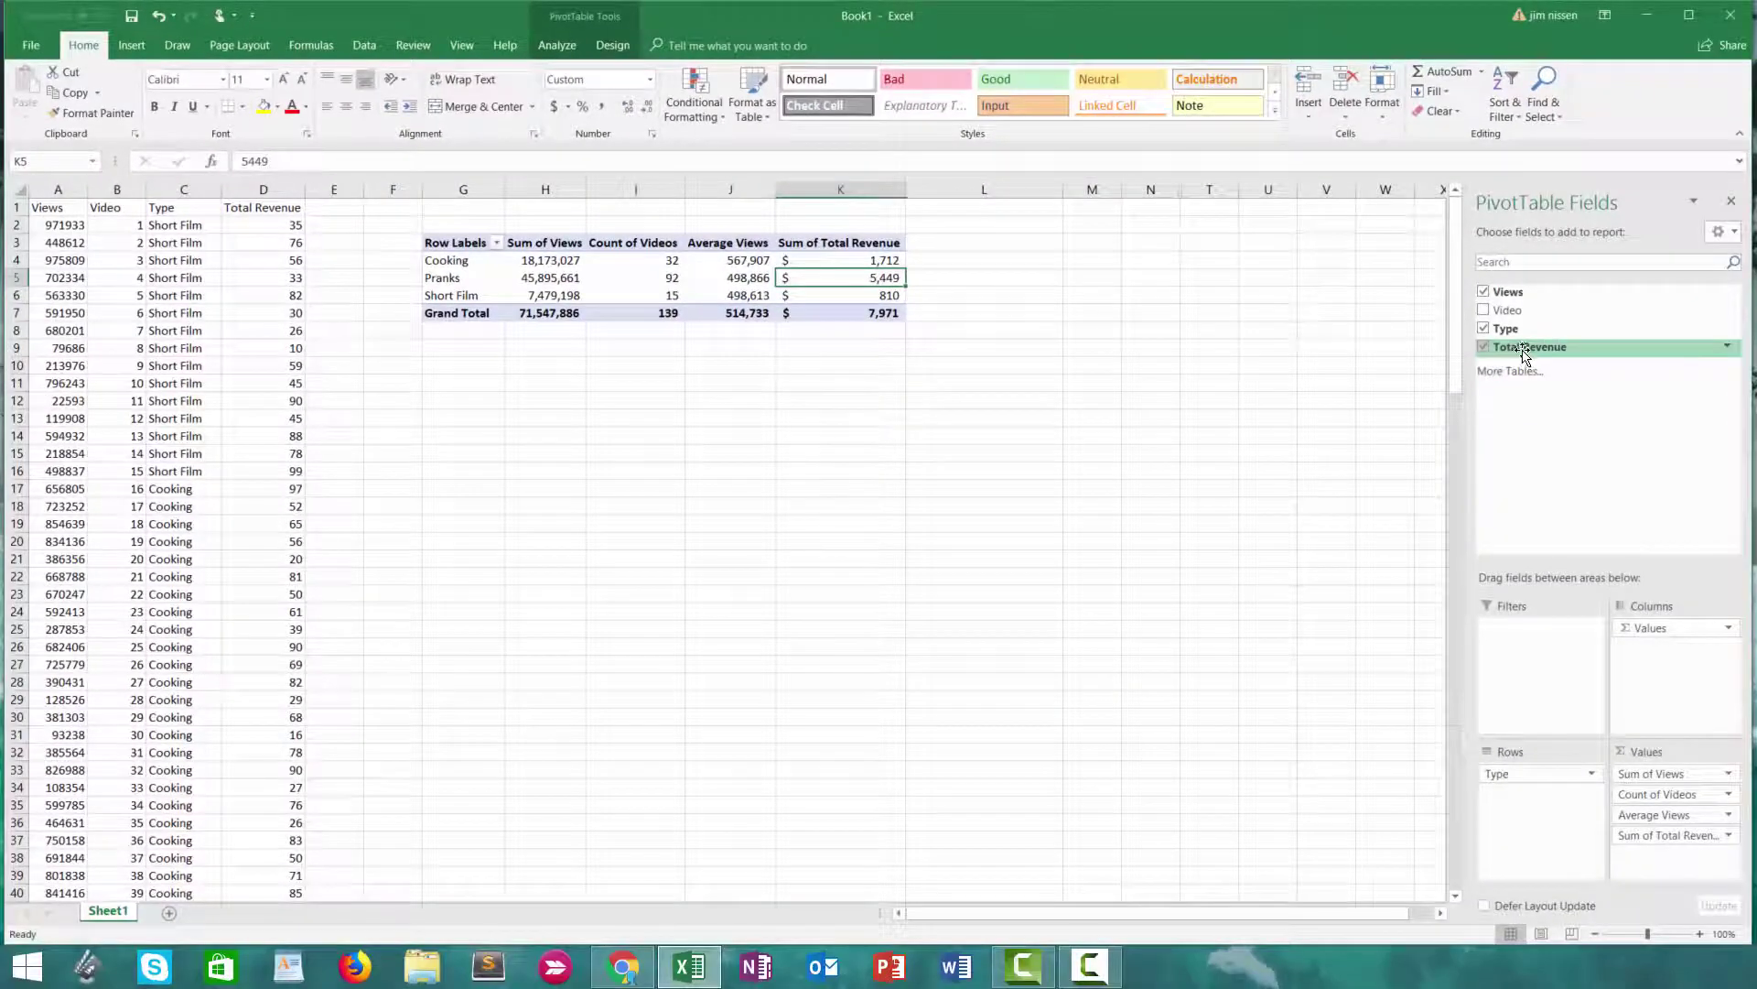
Add Total Revenue to Values a second time and summarize it by Average.
left_click_drag(1524, 353, 1722, 856)
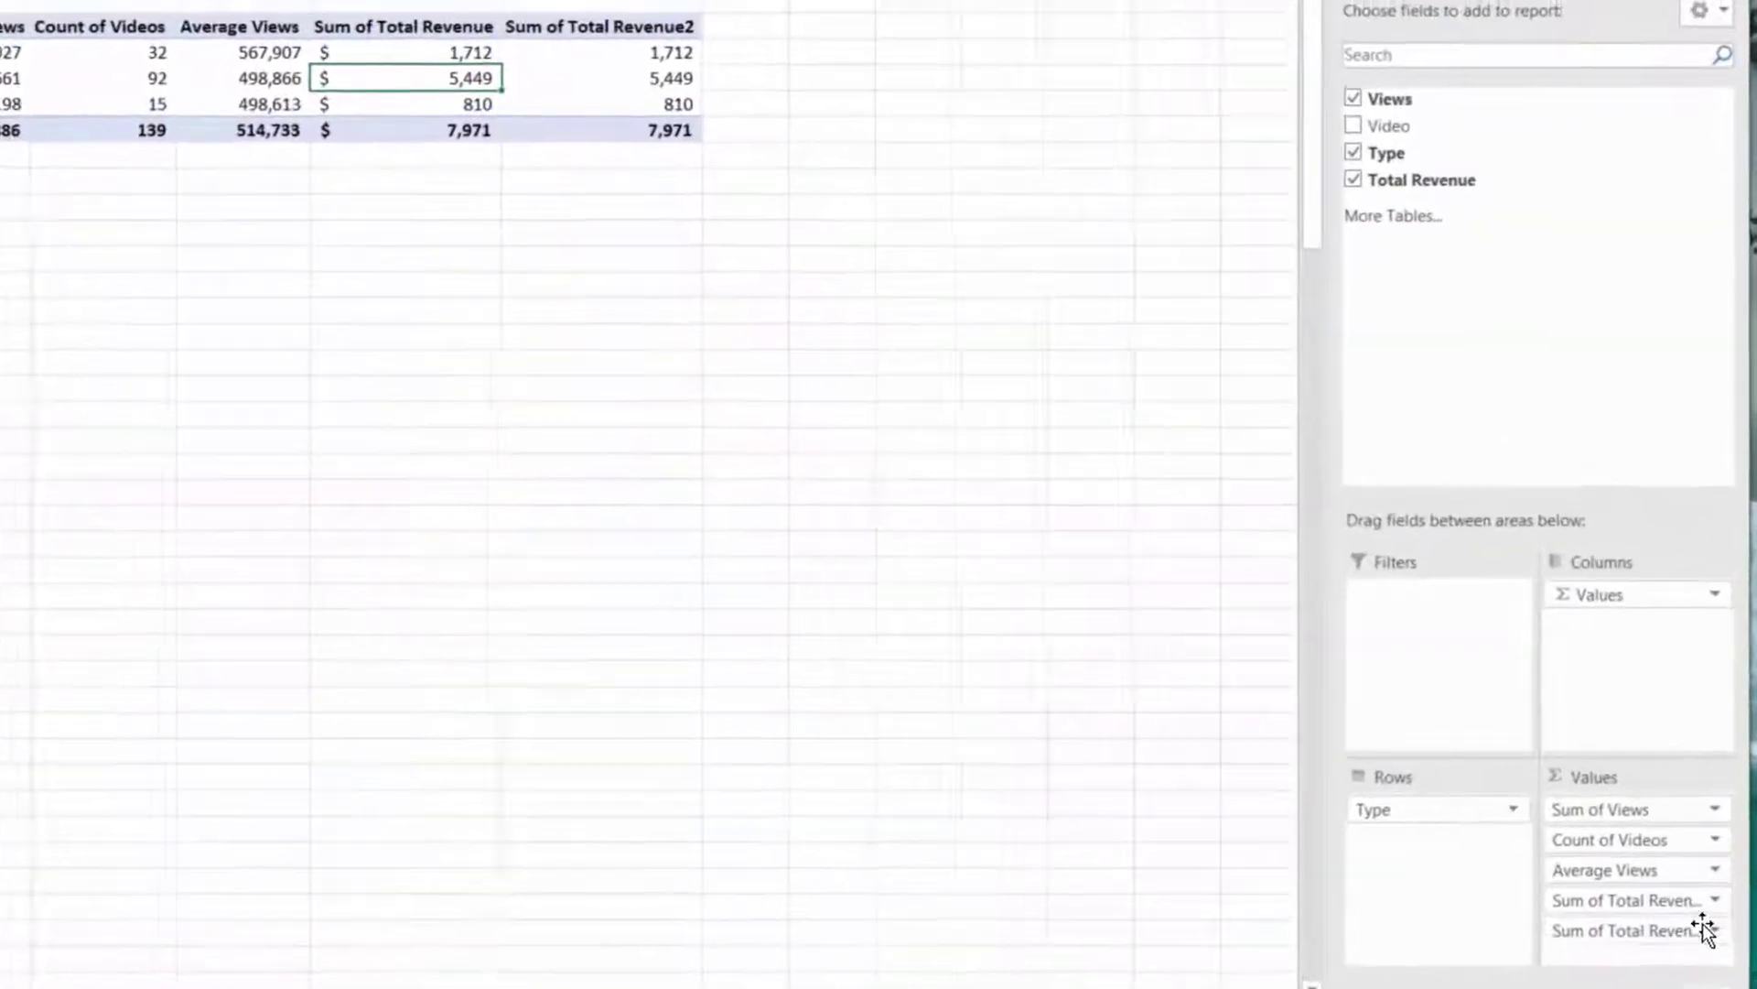
left_click(1705, 930)
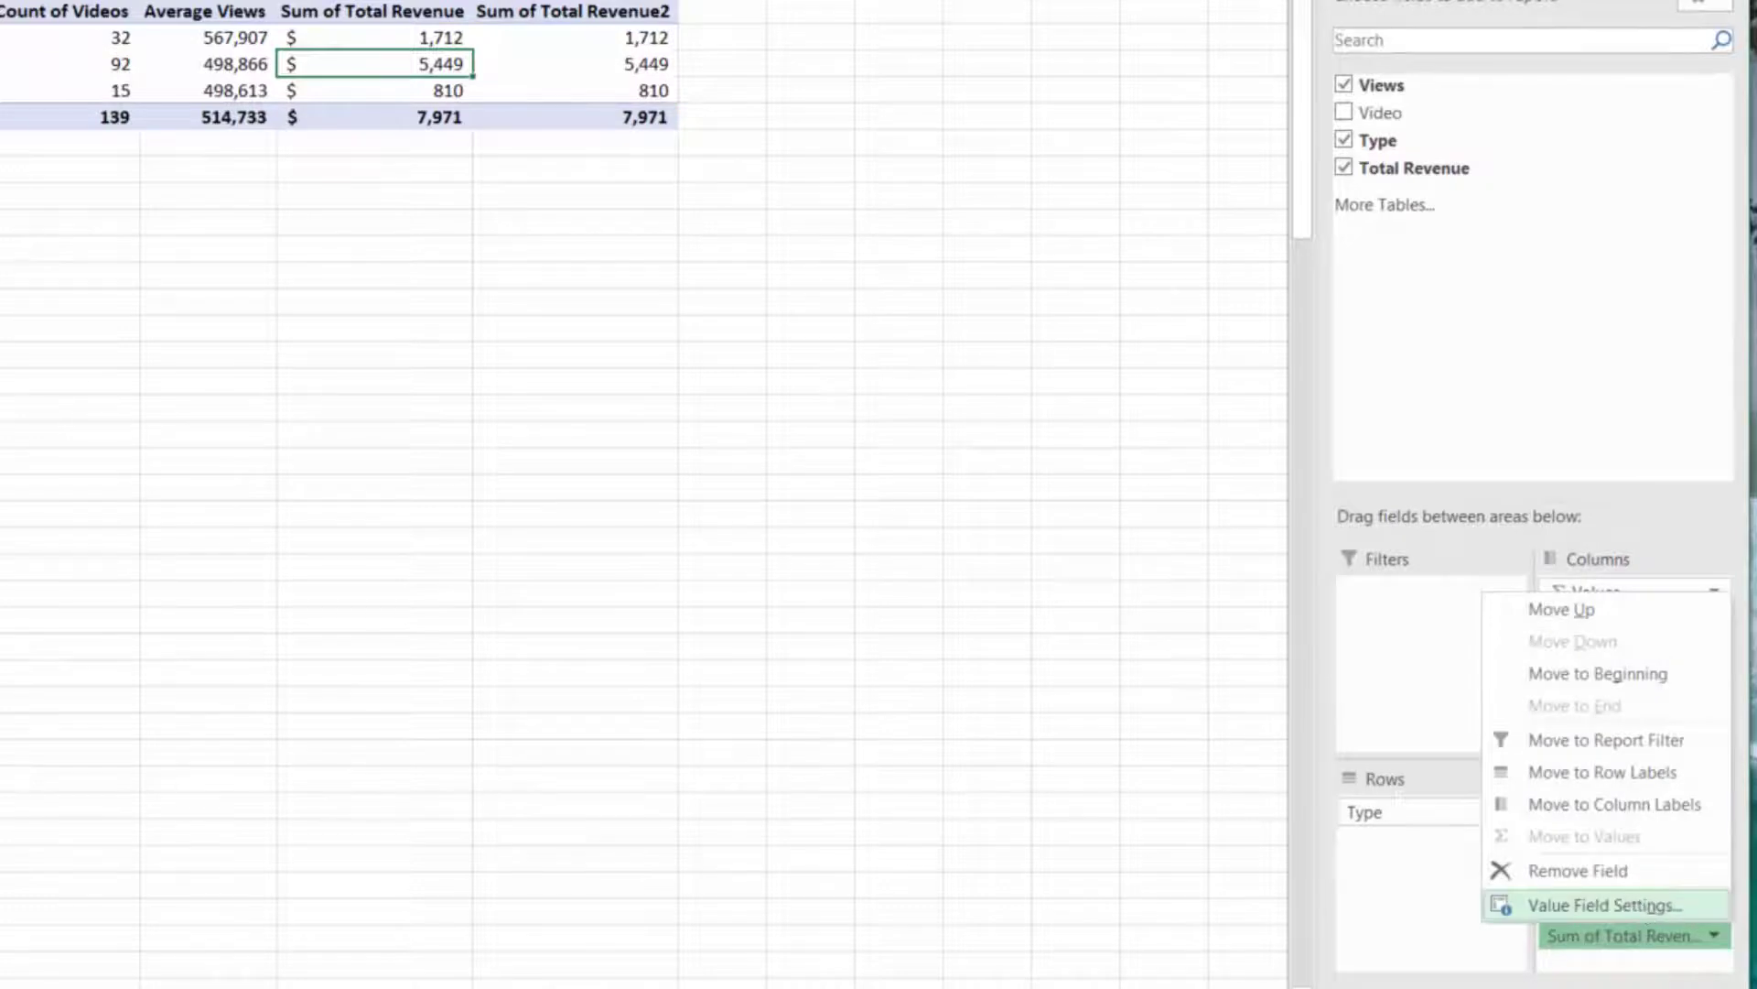
left_click(1603, 904)
left_click(504, 220)
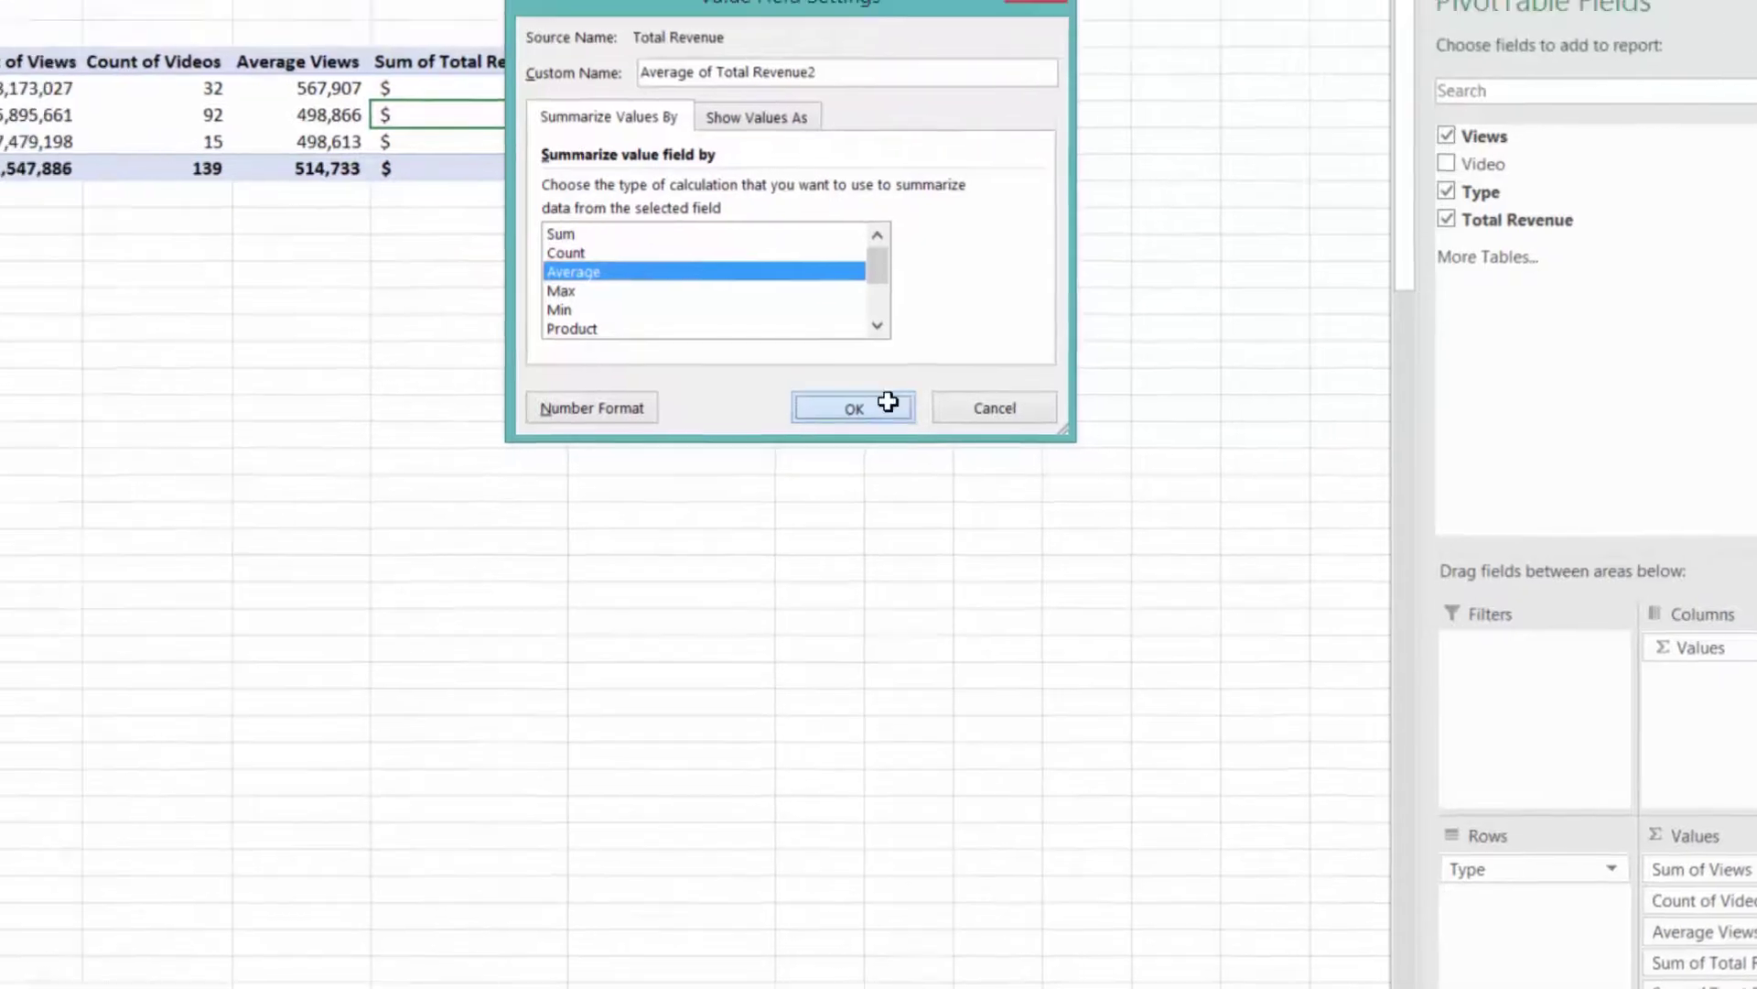
left_click(789, 349)
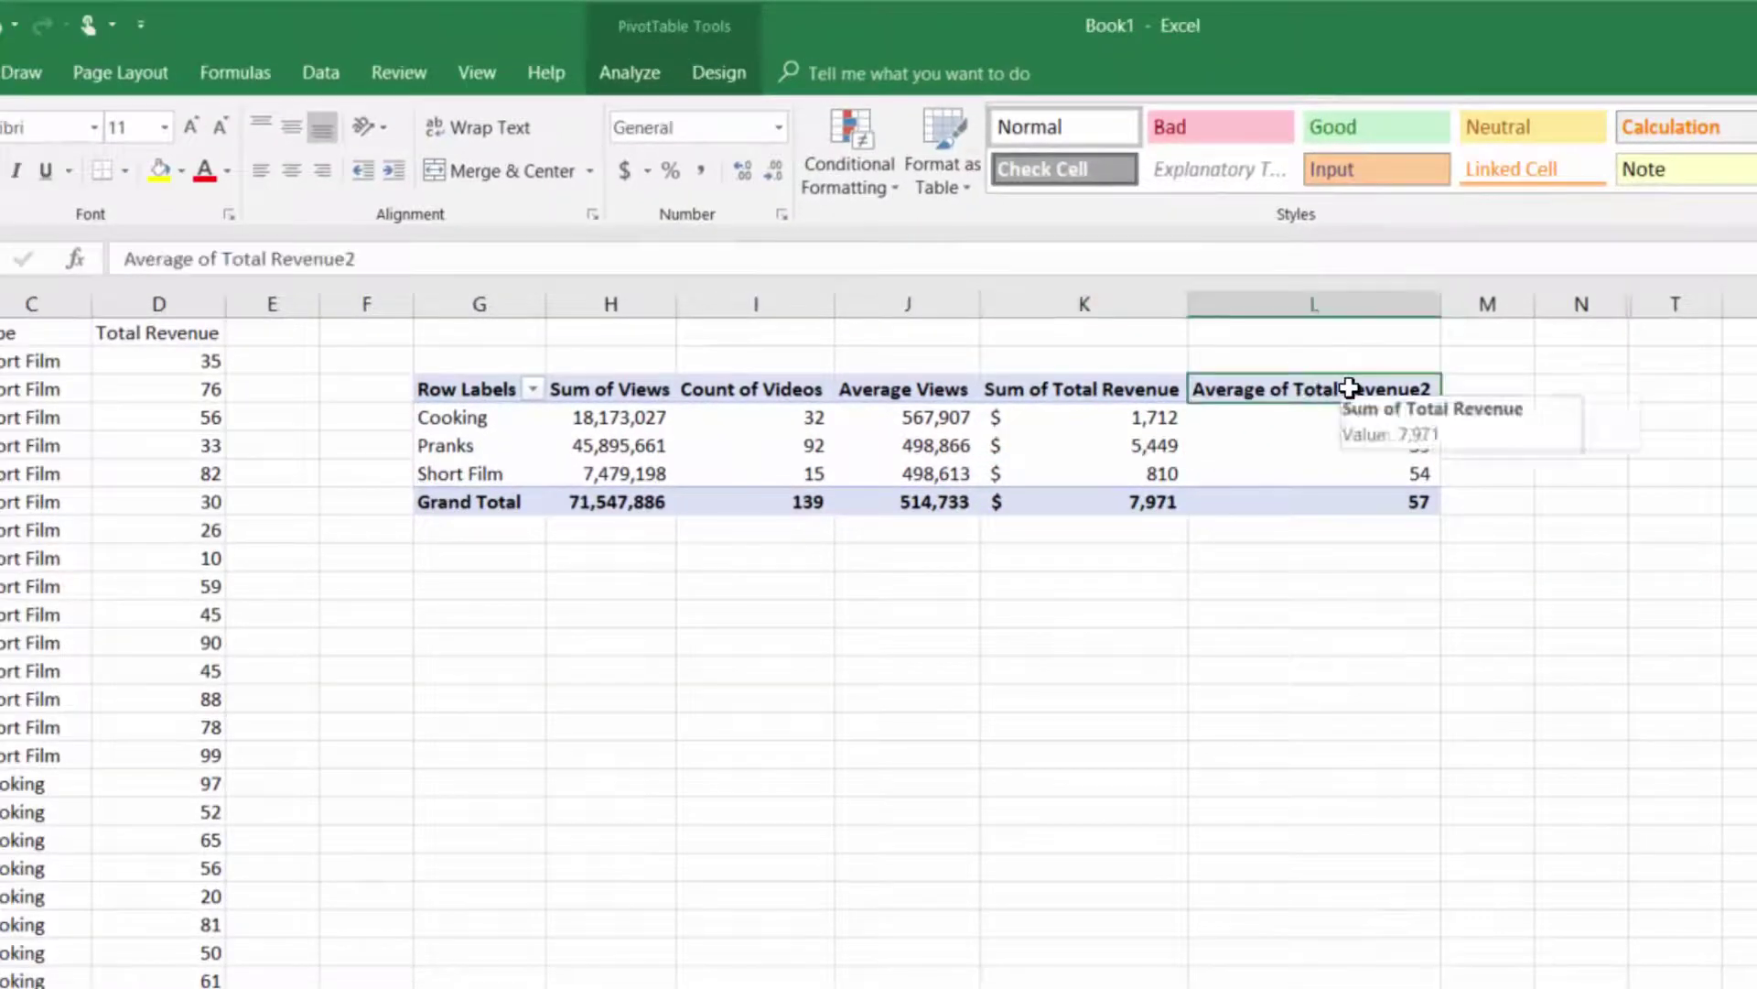
Rename the averaged revenue header 'Average Revenue' and check the values: overall $57.35, Pranks $59.23.
type("Aveare")
key("BackSpace")
key("BackSpace")
key("BackSpace")
type("r")
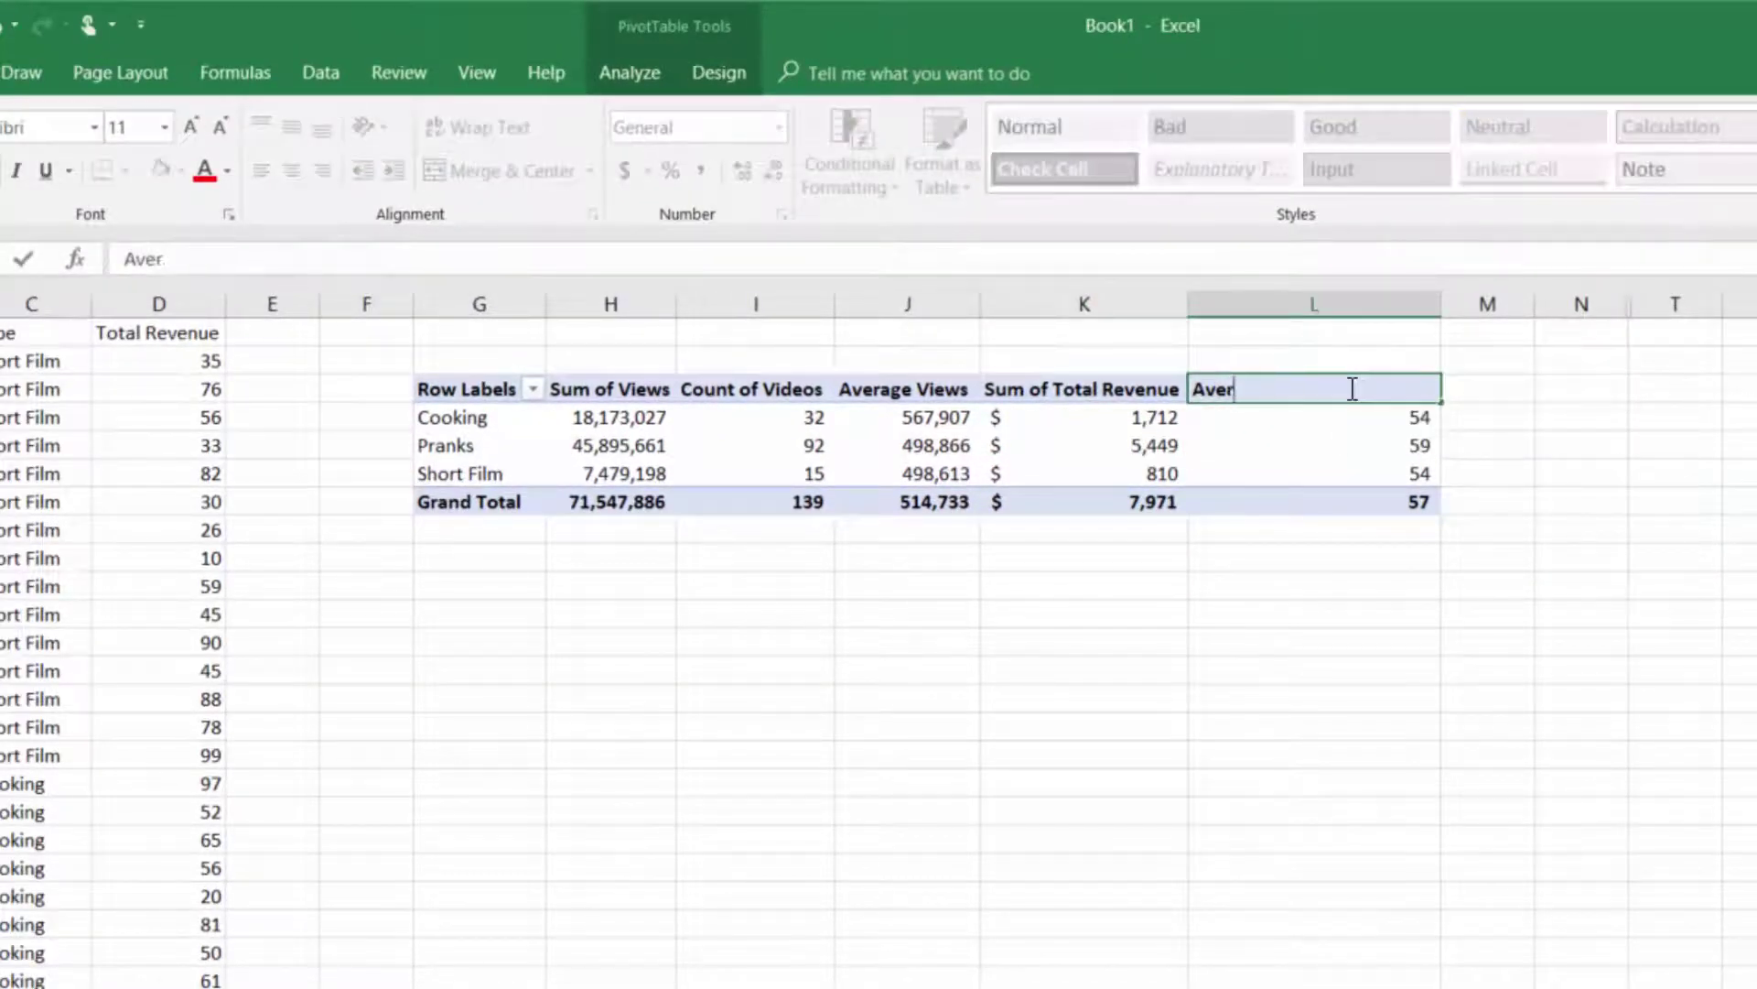
type("age")
key("Return")
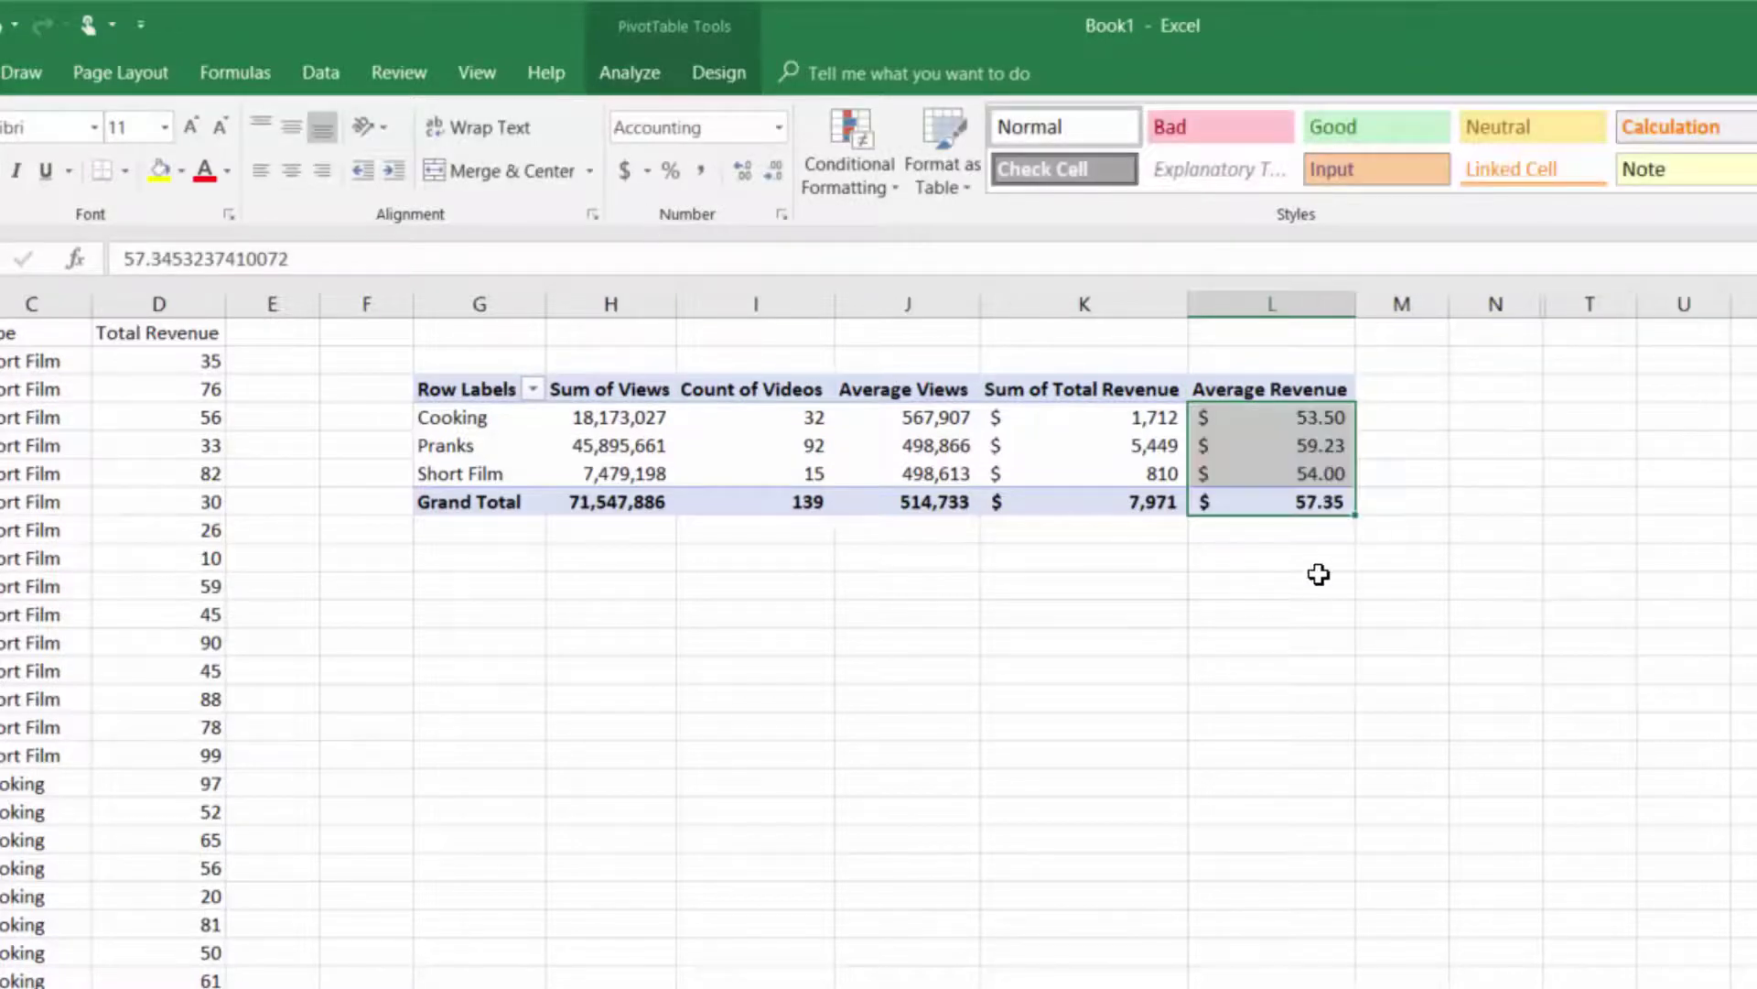
left_click(1316, 504)
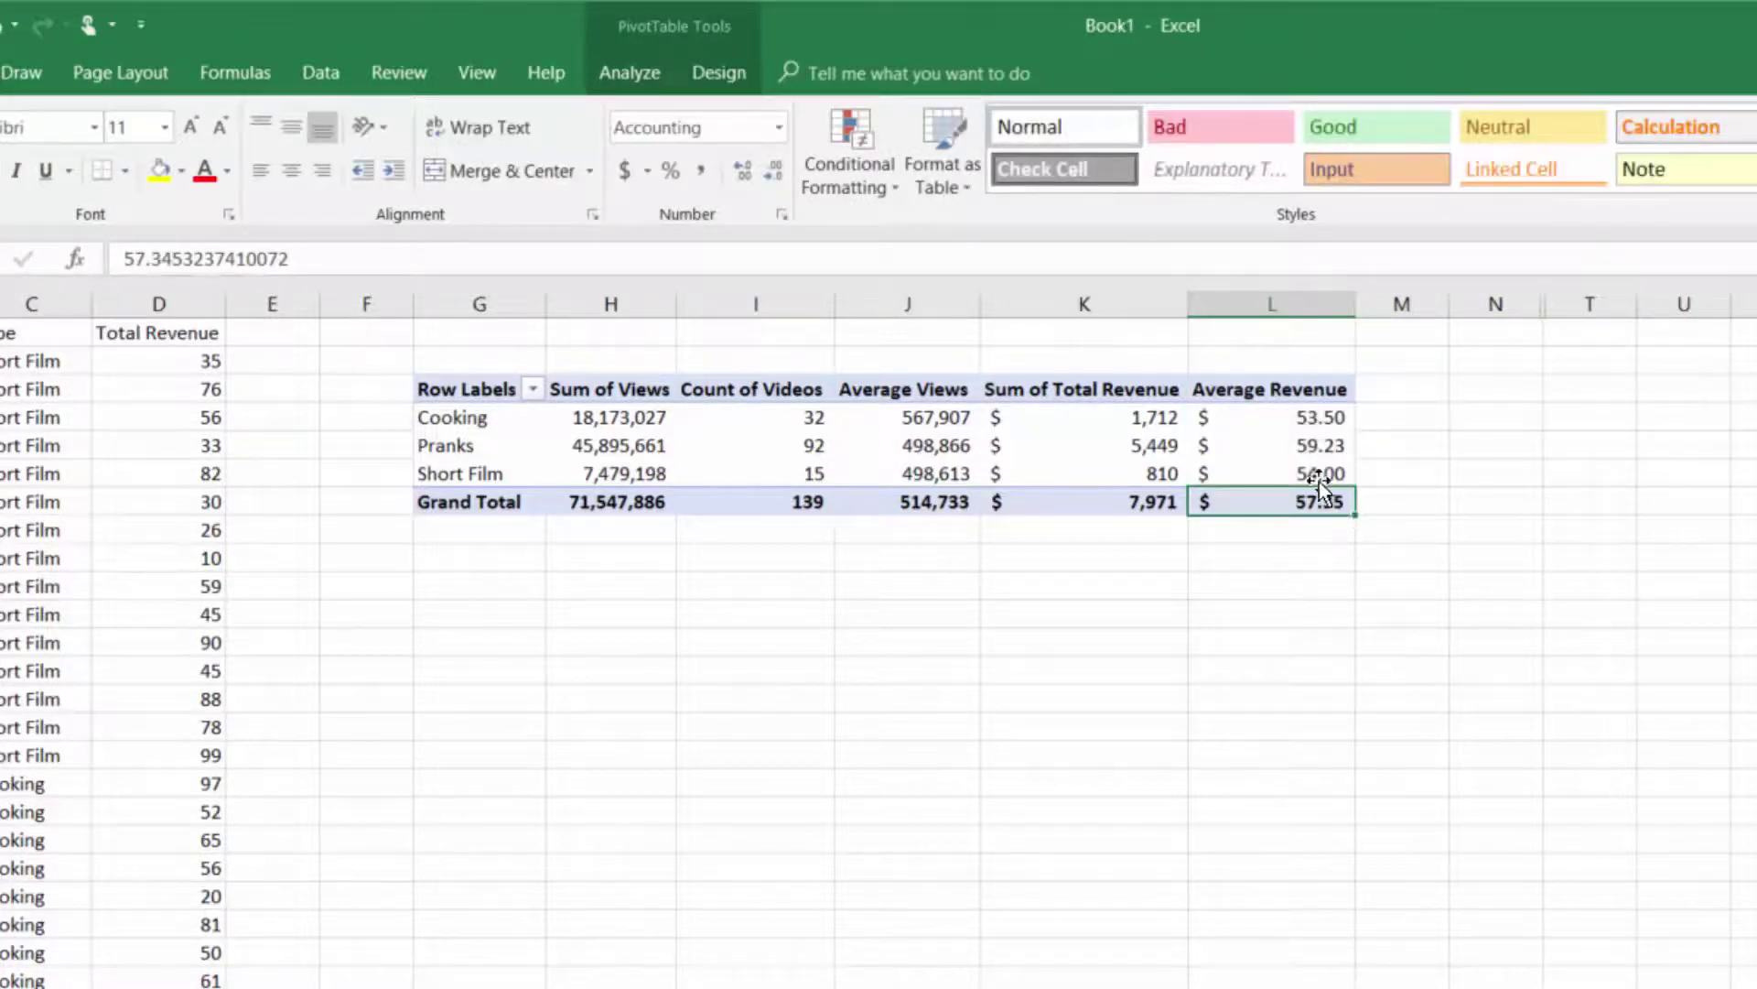
left_click(1316, 447)
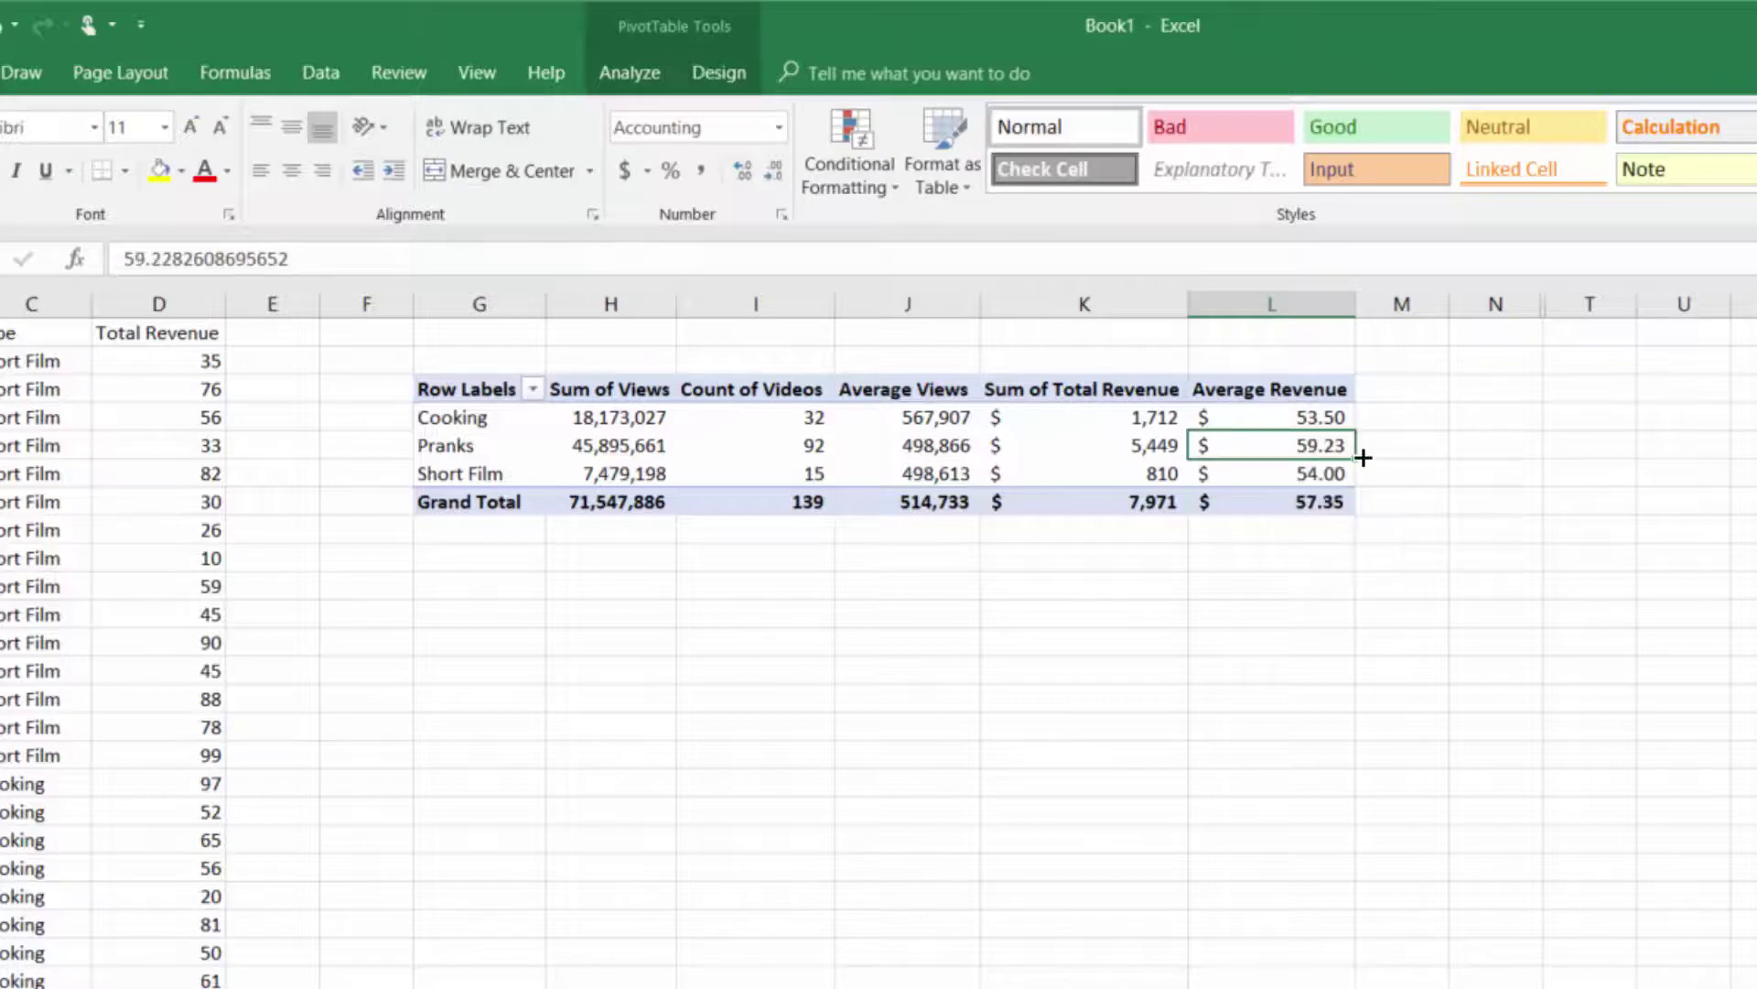
left_click(1364, 455)
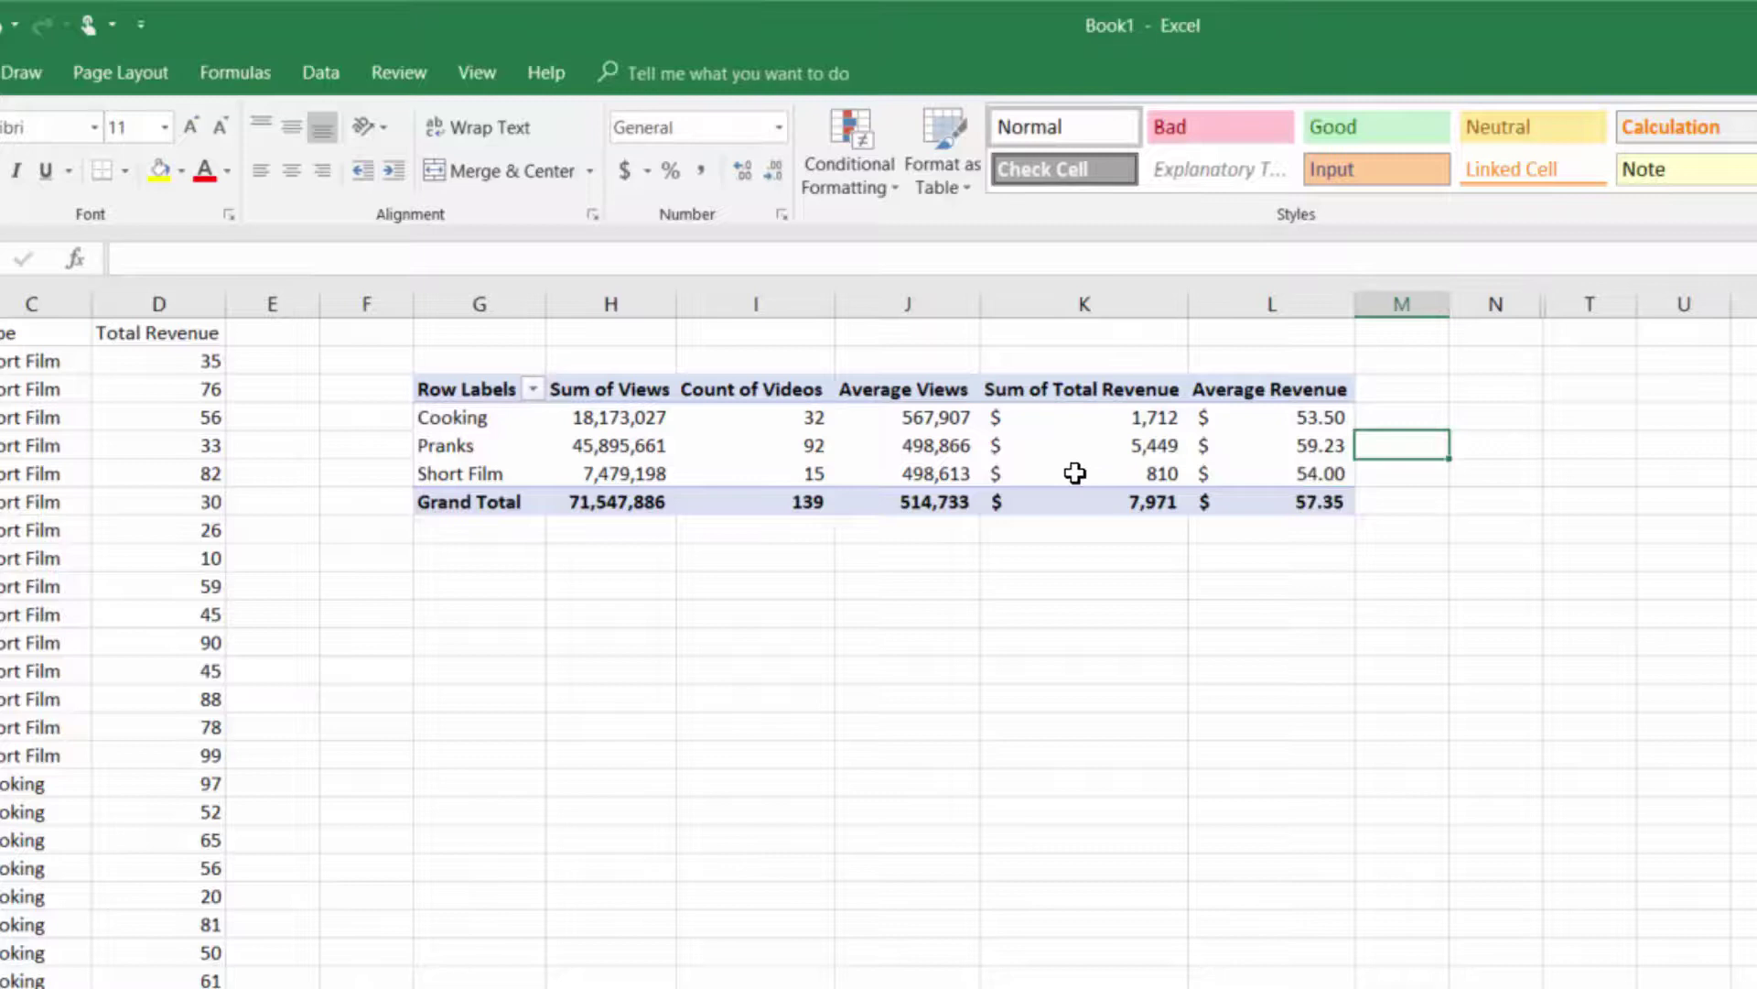
mouse_move(1076, 465)
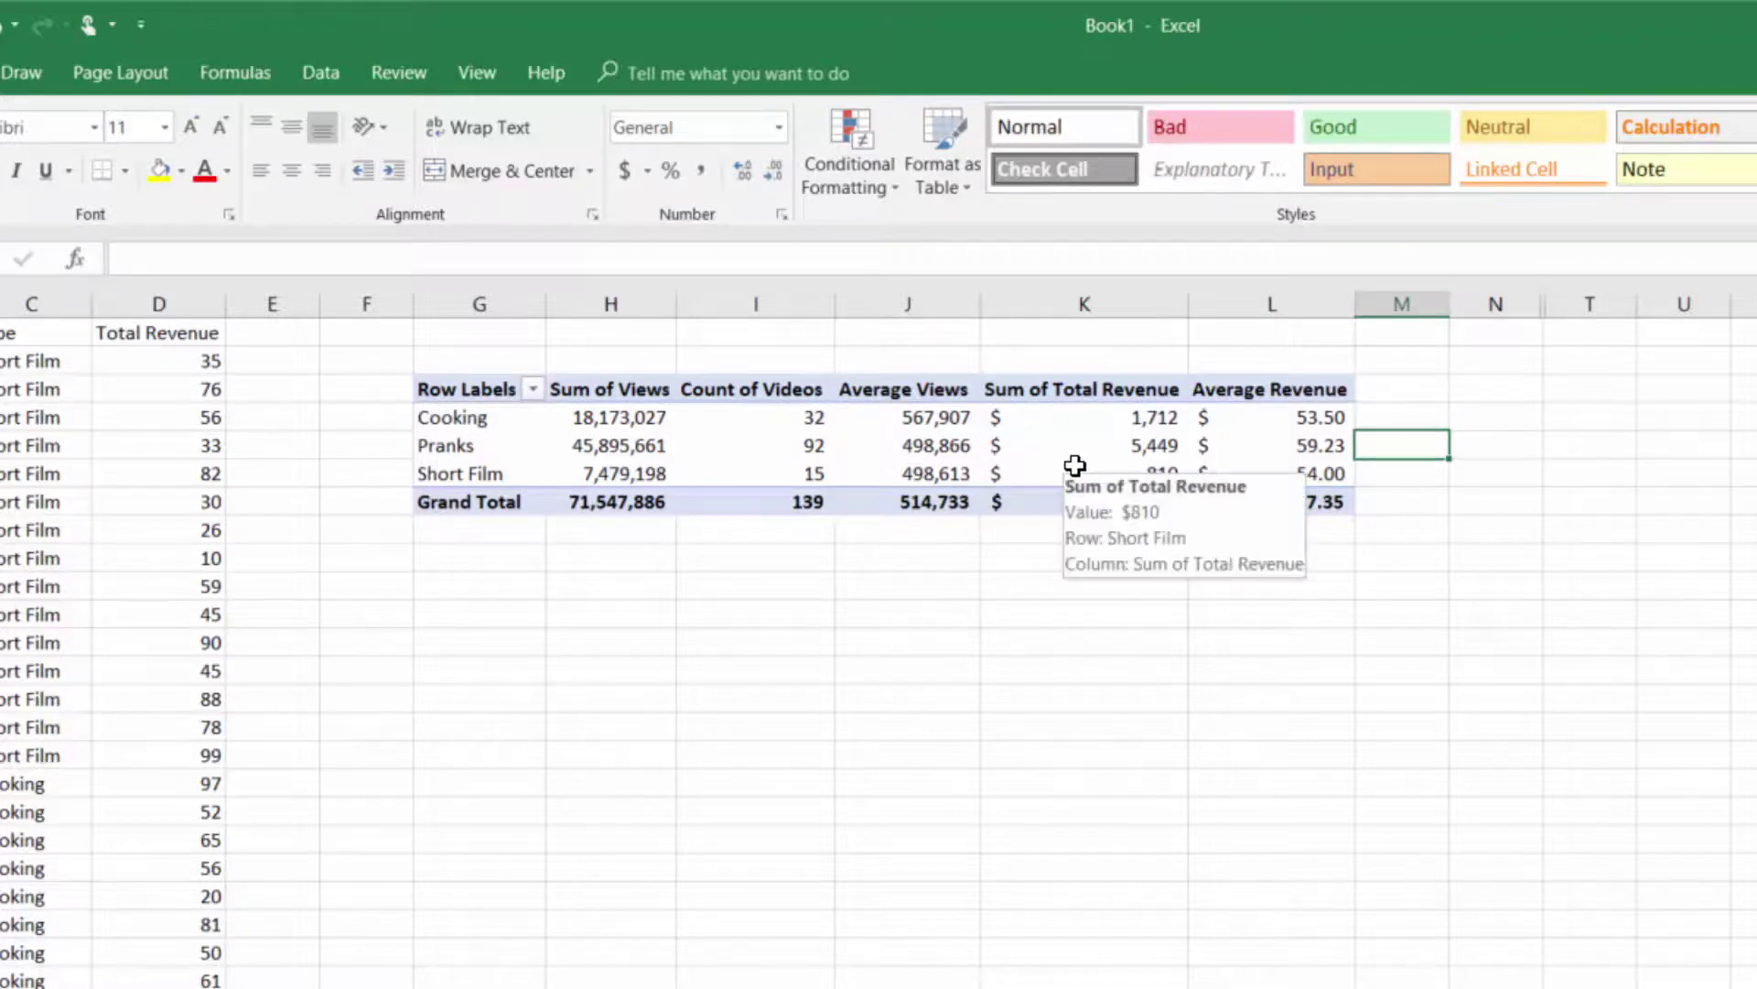